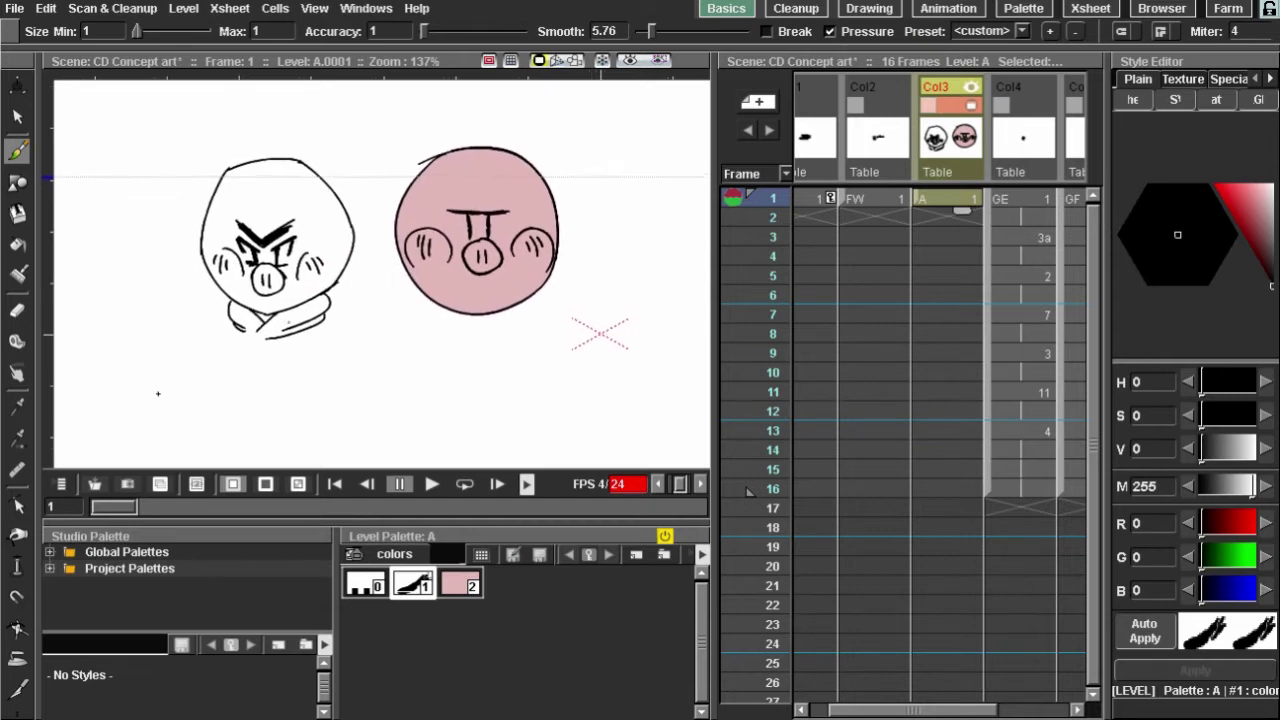
Select the pink head's outline with the Control Point Editor to show its control points.
click(17, 505)
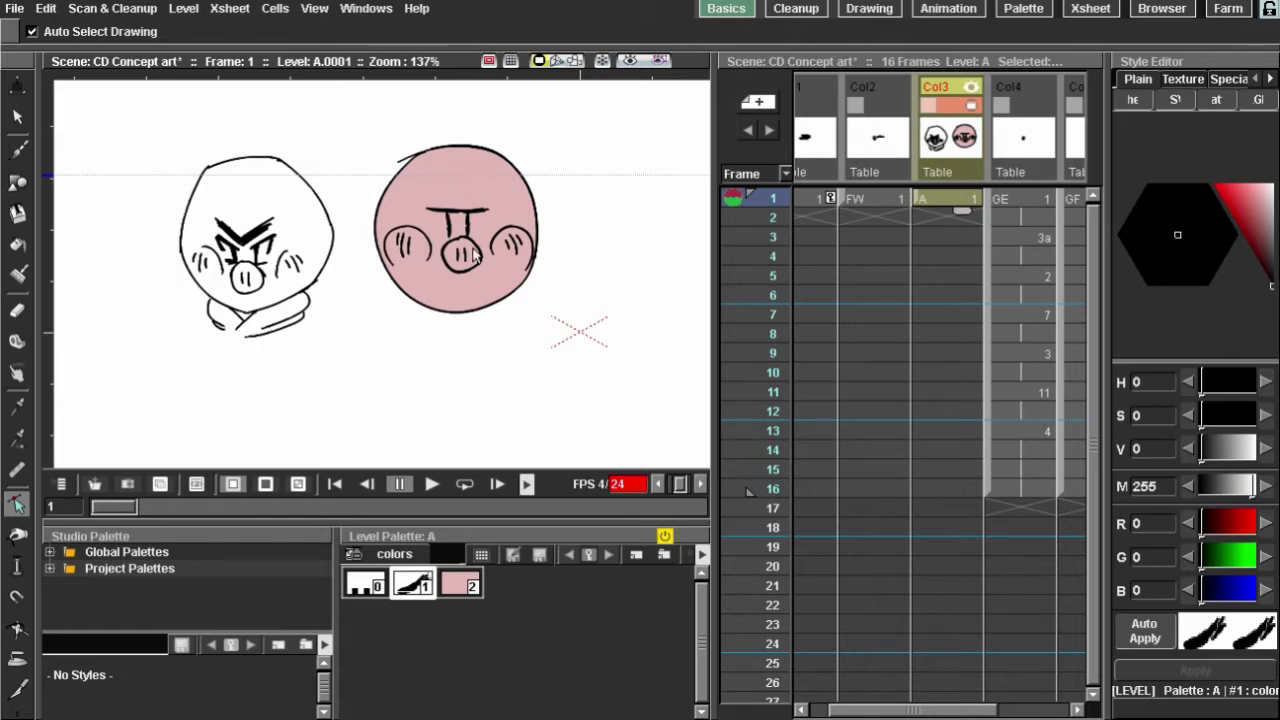
mouse_move(383, 274)
mouse_down()
mouse_move(403, 273)
mouse_move(407, 293)
mouse_move(418, 251)
mouse_move(383, 288)
mouse_up()
scroll(378, 276, up, 3)
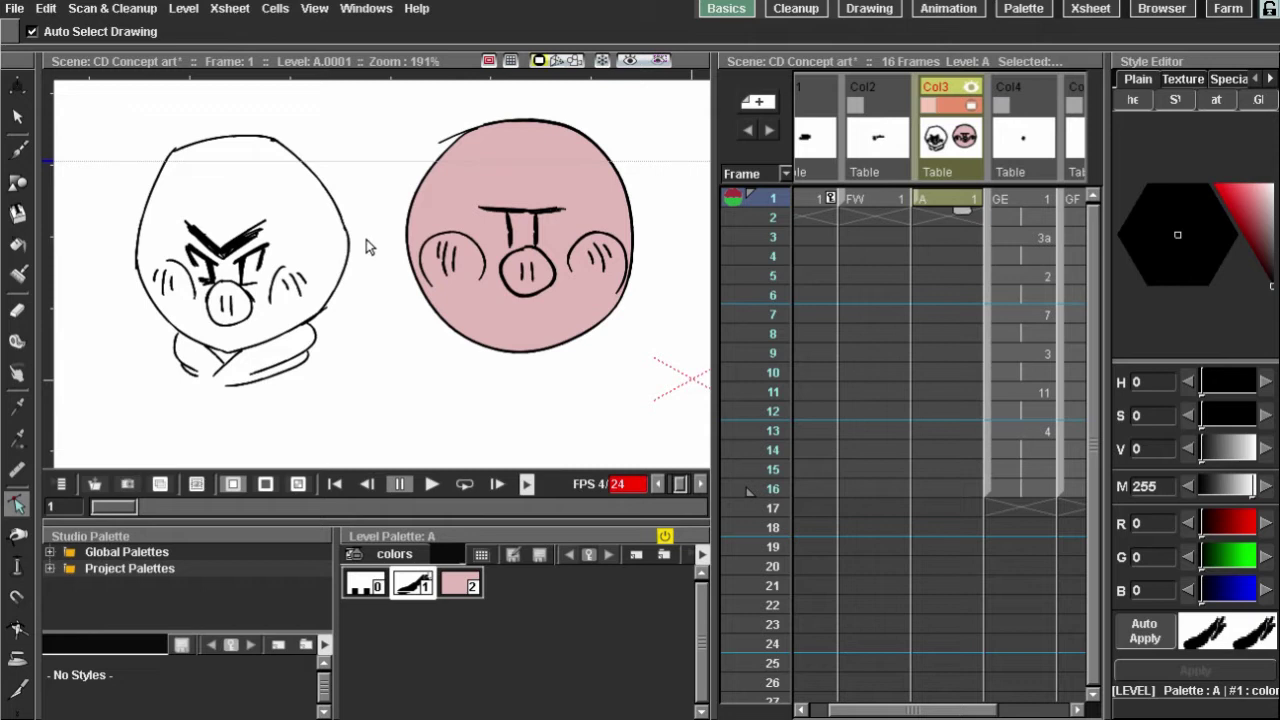
click(17, 150)
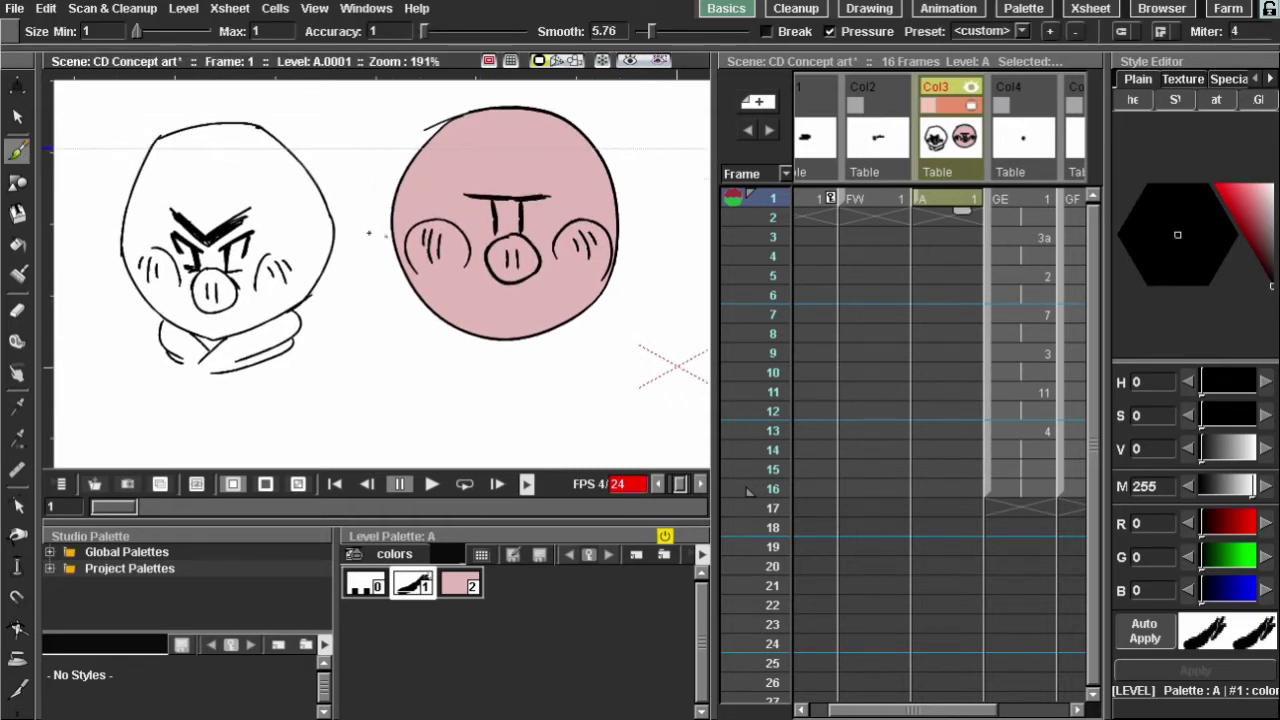
click(17, 505)
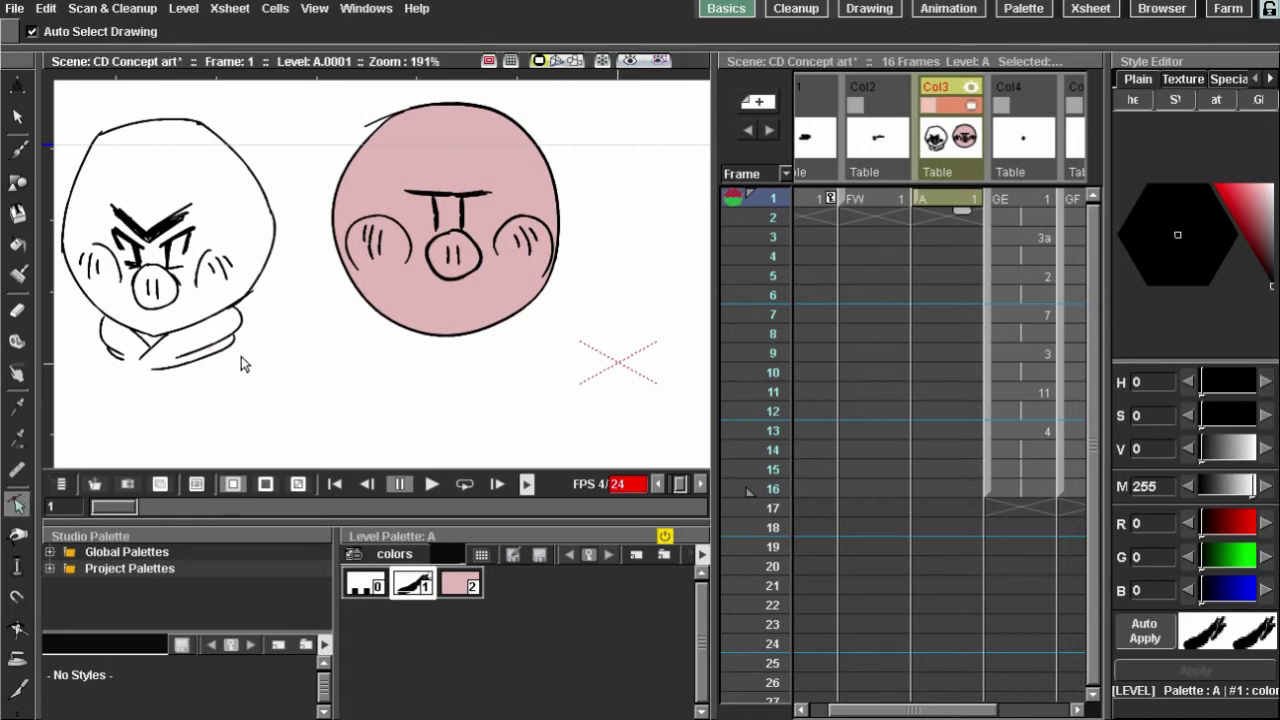
mouse_move(392, 169)
mouse_down()
mouse_move(349, 178)
mouse_move(343, 199)
mouse_up()
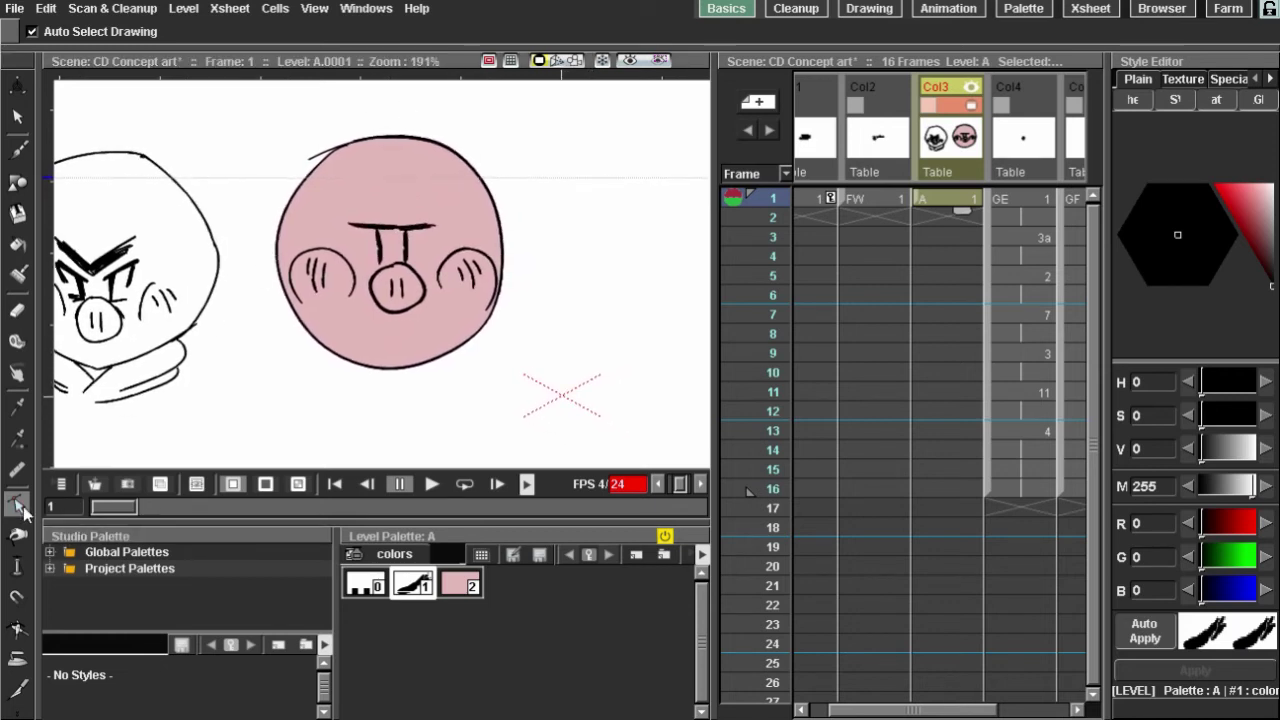
click(22, 507)
click(22, 508)
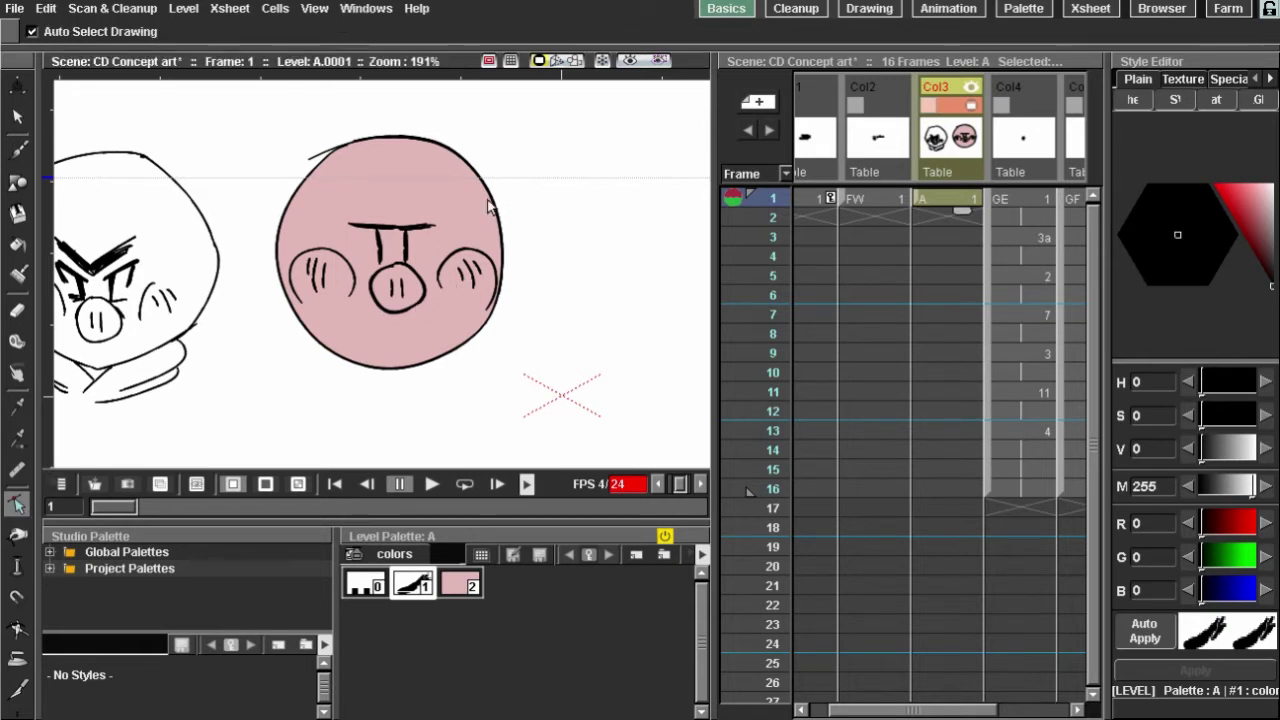
drag(487, 200, 472, 226)
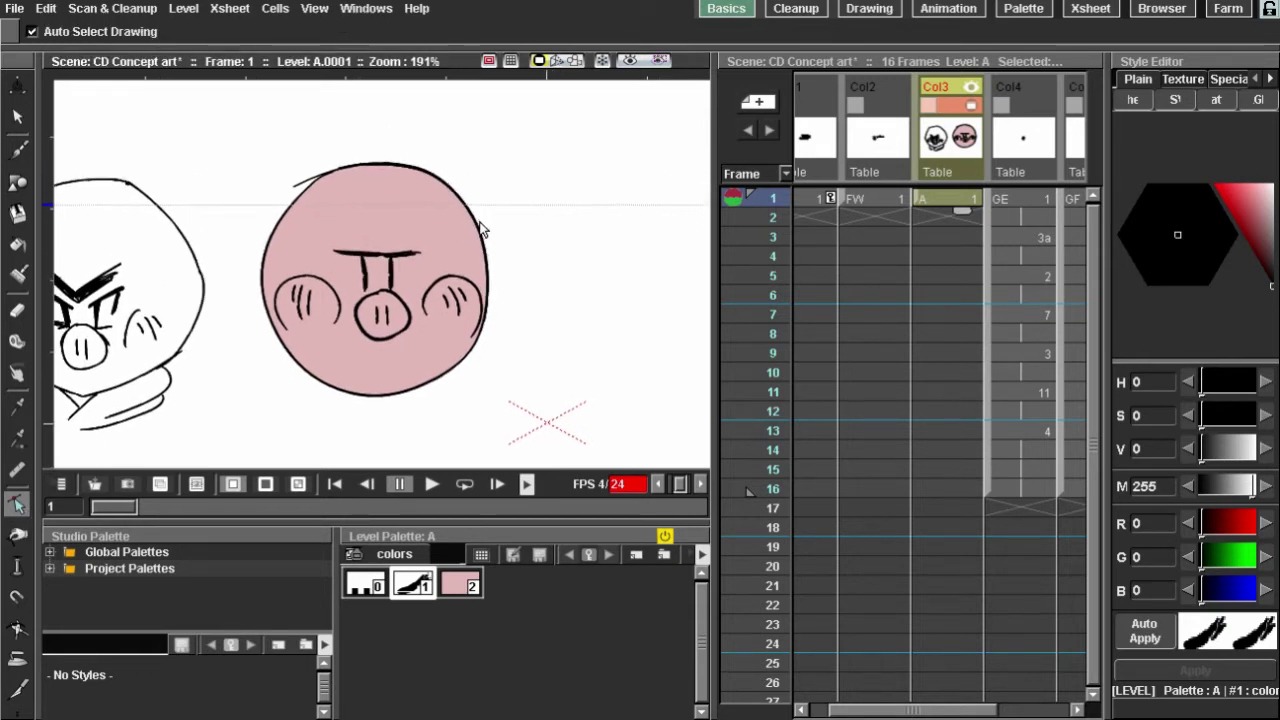
click(482, 231)
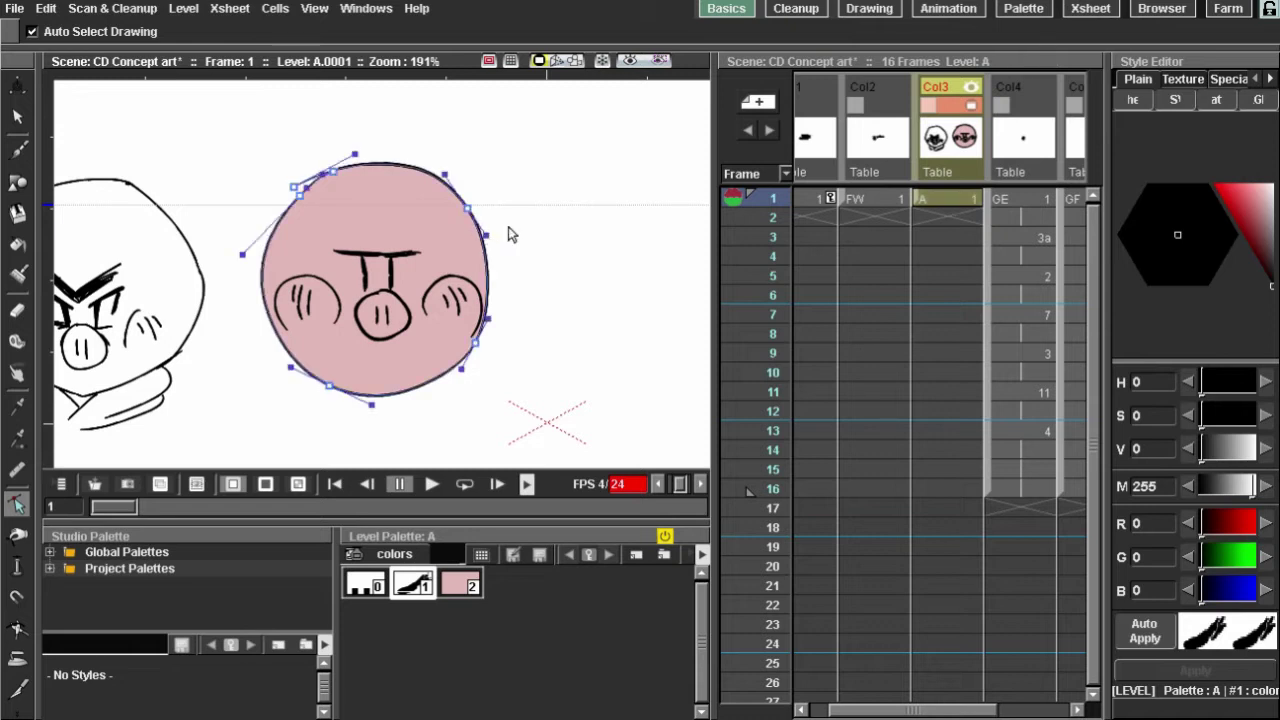
scroll(492, 235, up, 2)
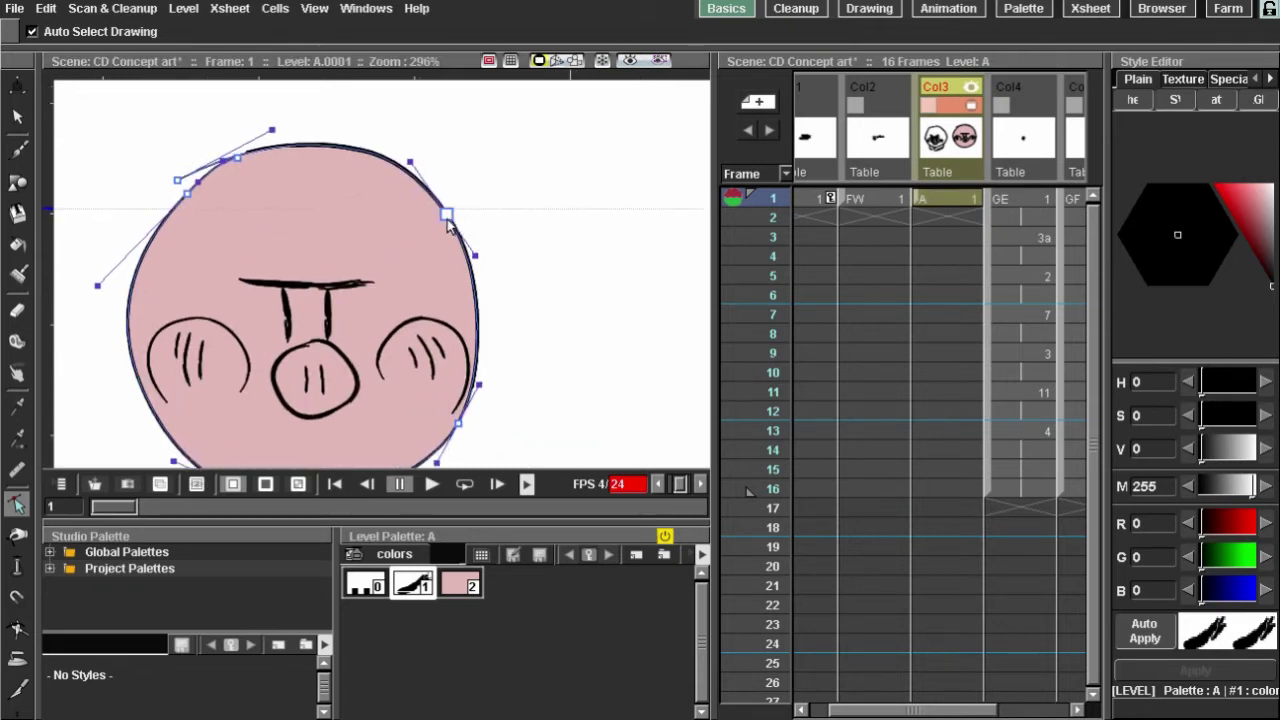
Lower the upper-right control point of the pink head's outline and adjust its handles to flatten that part of the contour.
mouse_move(450, 217)
mouse_down()
mouse_move(496, 193)
mouse_move(545, 247)
mouse_move(456, 193)
mouse_move(573, 158)
mouse_move(609, 177)
mouse_move(634, 251)
mouse_move(512, 140)
mouse_move(466, 178)
mouse_move(452, 230)
mouse_up()
mouse_move(419, 178)
mouse_down()
mouse_move(463, 177)
mouse_move(423, 177)
mouse_move(434, 183)
mouse_move(423, 192)
mouse_move(480, 189)
mouse_move(402, 208)
mouse_move(431, 196)
mouse_up()
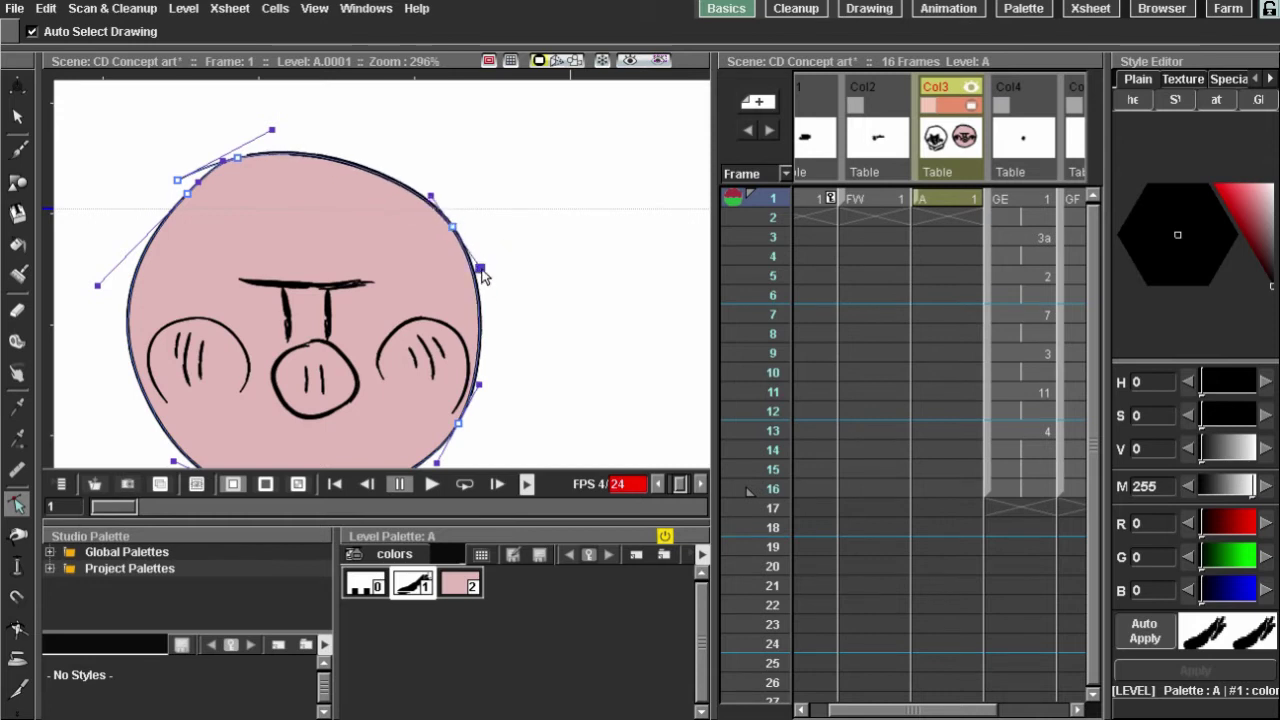
mouse_move(483, 277)
mouse_down()
mouse_move(508, 257)
mouse_move(481, 280)
mouse_up()
drag(423, 138, 446, 117)
drag(433, 185, 482, 221)
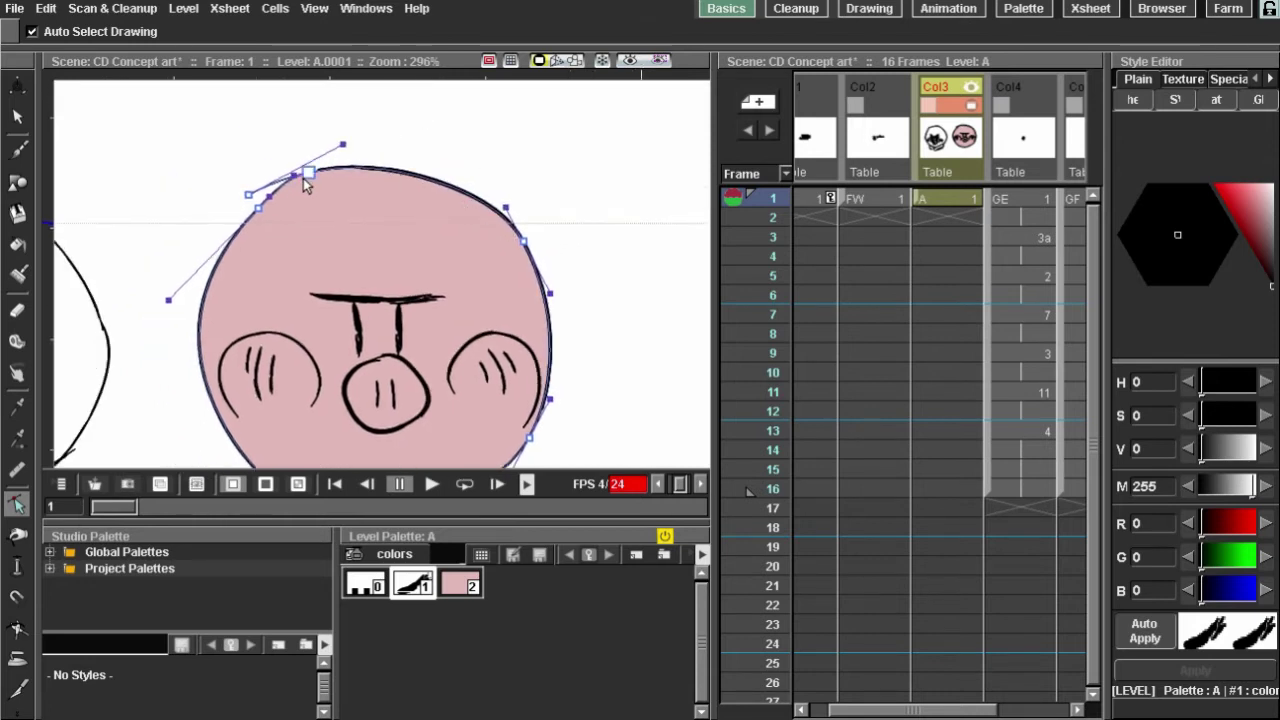
drag(307, 183, 334, 174)
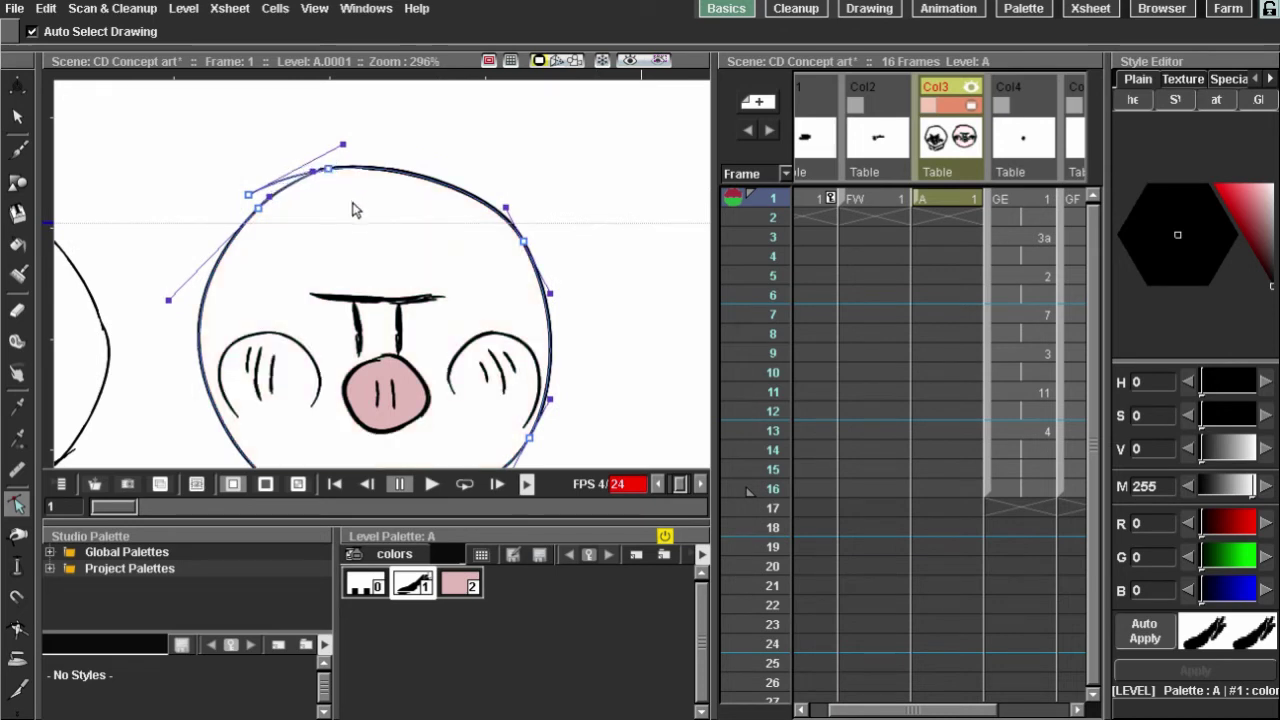
key(ctrl+z)
Adjust the control points and handles along the pink head's lower edge to flatten its bottom contour.
drag(403, 235, 363, 138)
drag(397, 209, 411, 164)
drag(345, 393, 390, 391)
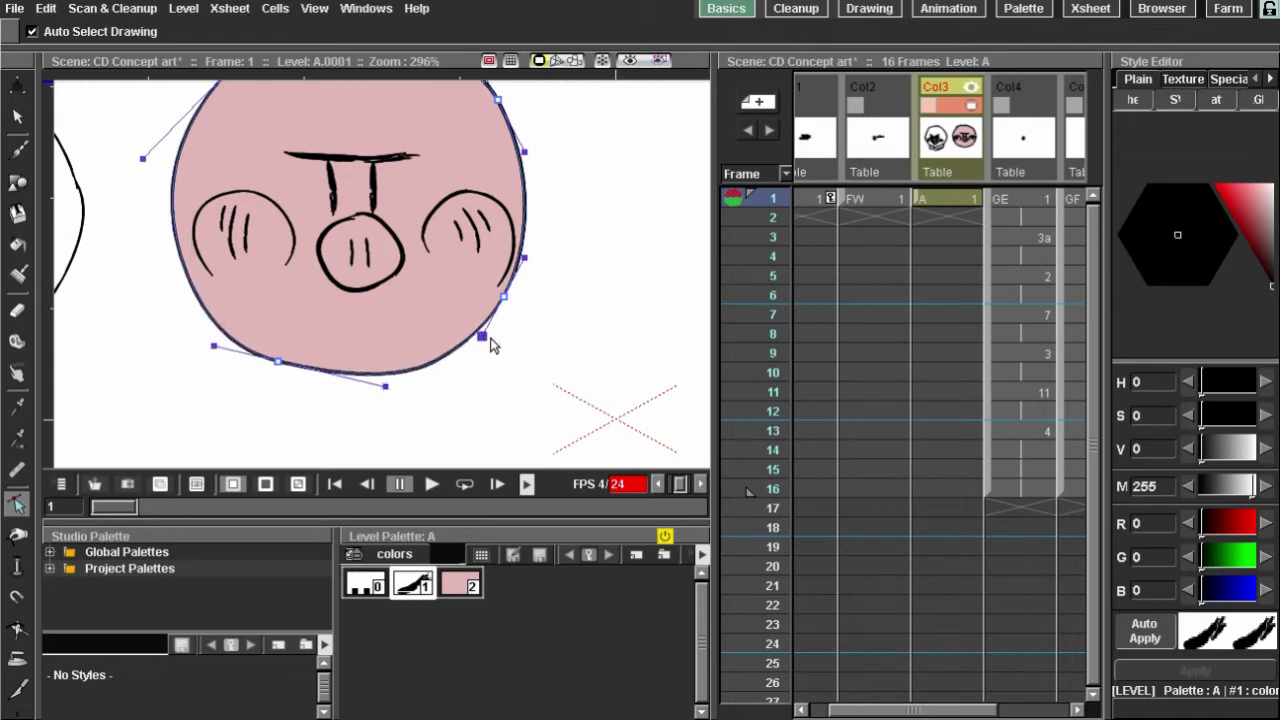
mouse_move(488, 343)
mouse_down()
mouse_move(472, 340)
mouse_move(509, 336)
mouse_up()
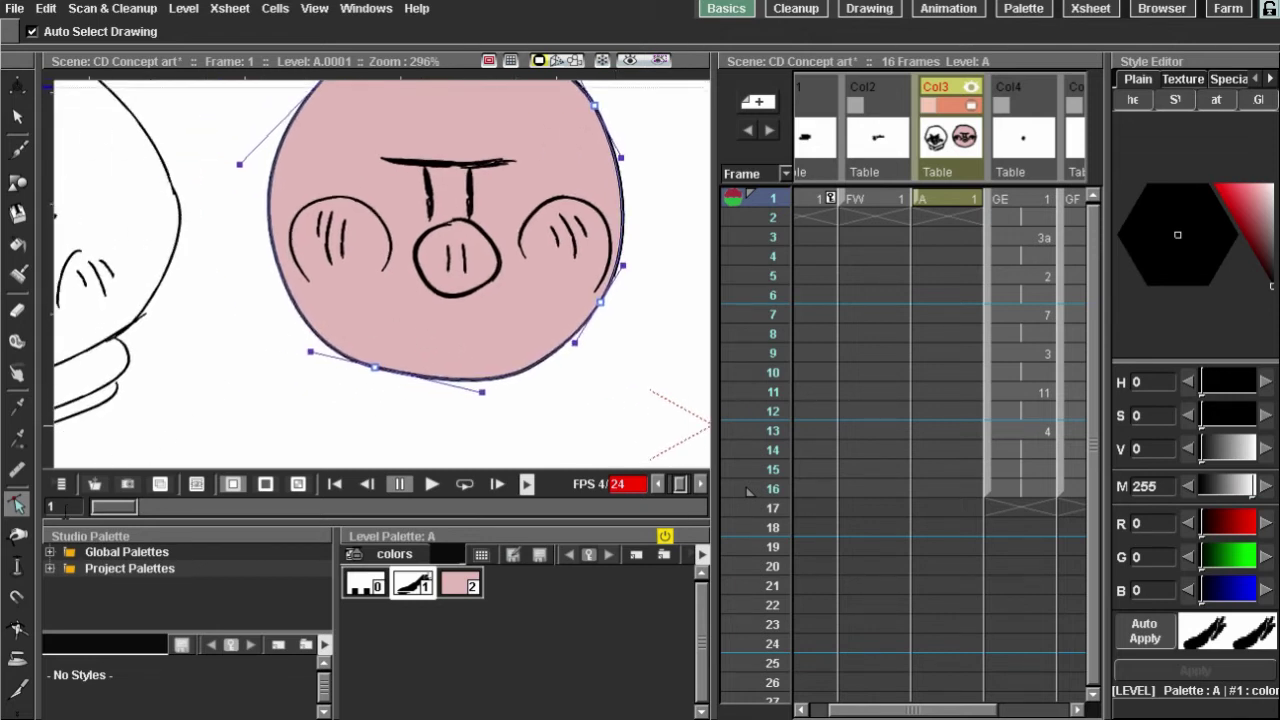
Try bending the pink head's right cheek curve and outline with the Pinch tool, and undo the deformations.
click(17, 536)
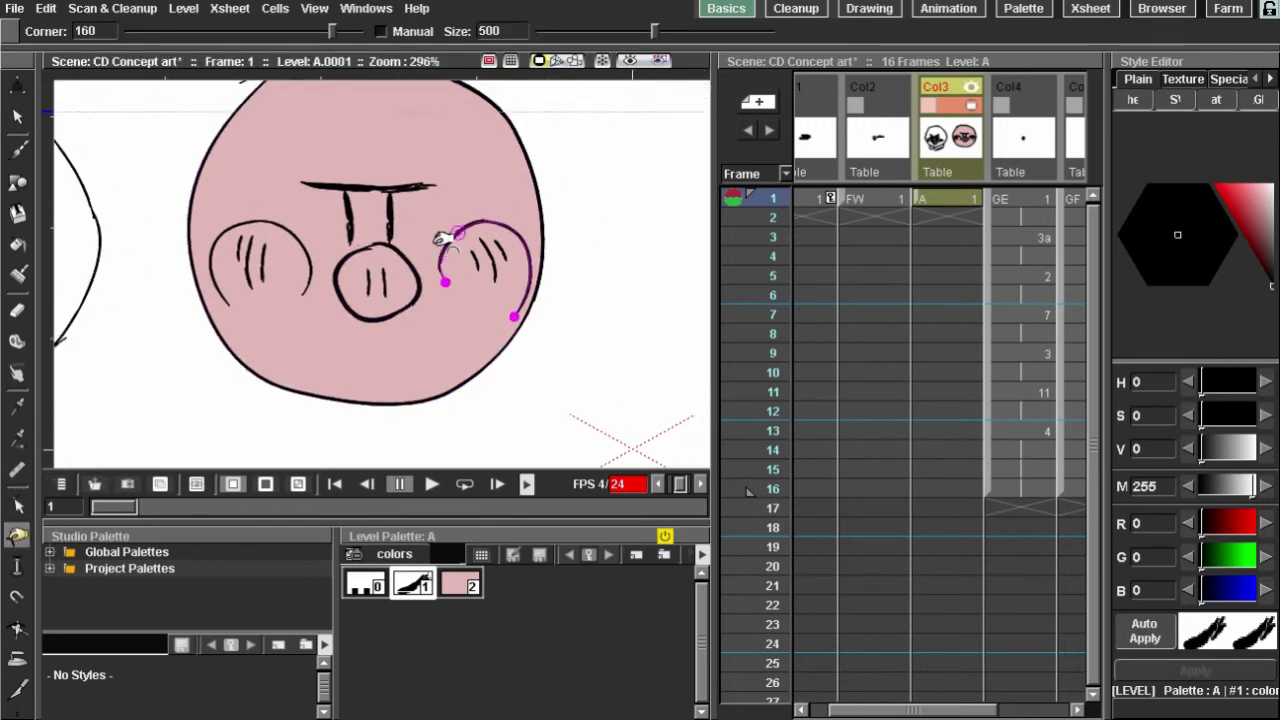
drag(443, 246, 423, 269)
drag(500, 188, 488, 160)
drag(518, 231, 518, 279)
key(ctrl+z)
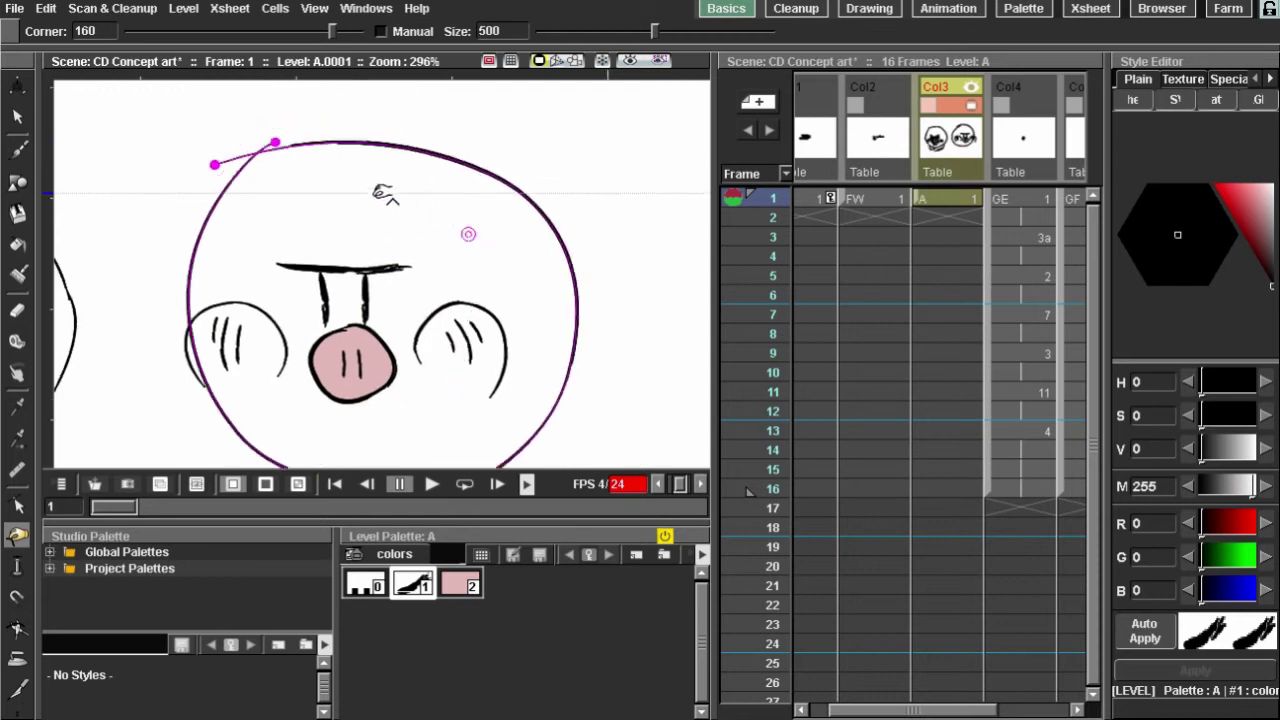
key(ctrl+z)
key(ctrl+z)
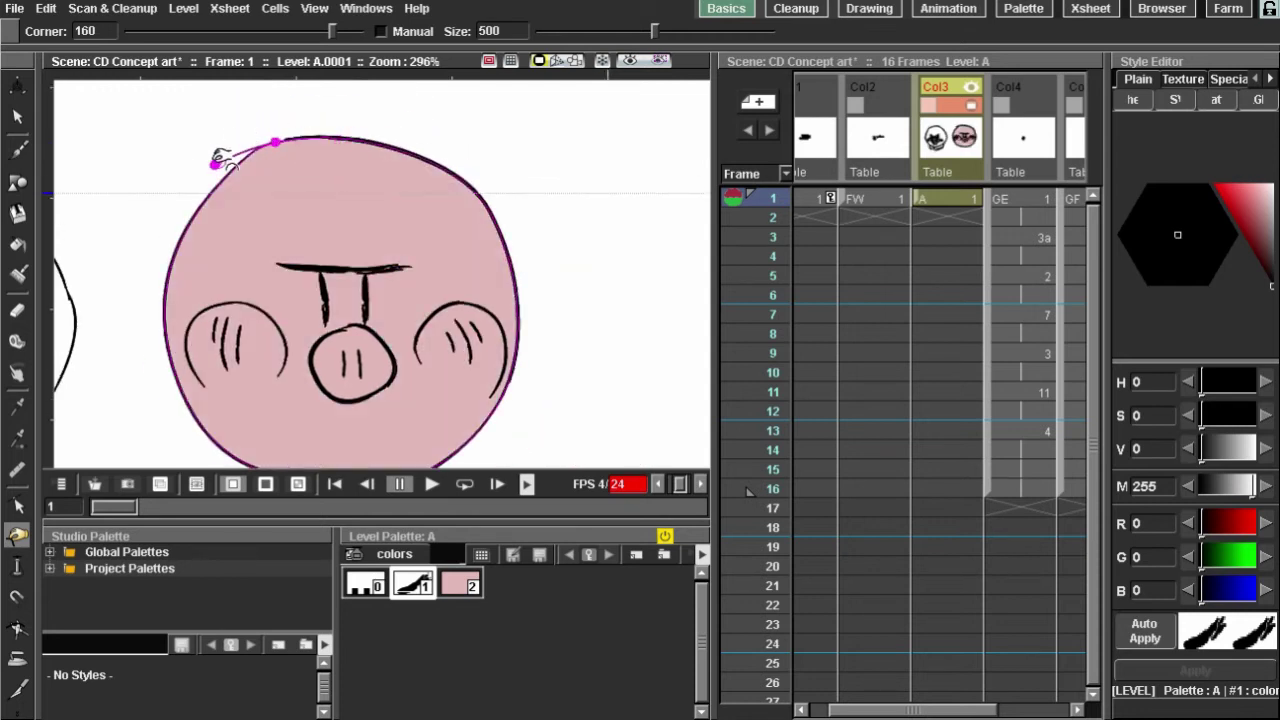
drag(229, 145, 277, 120)
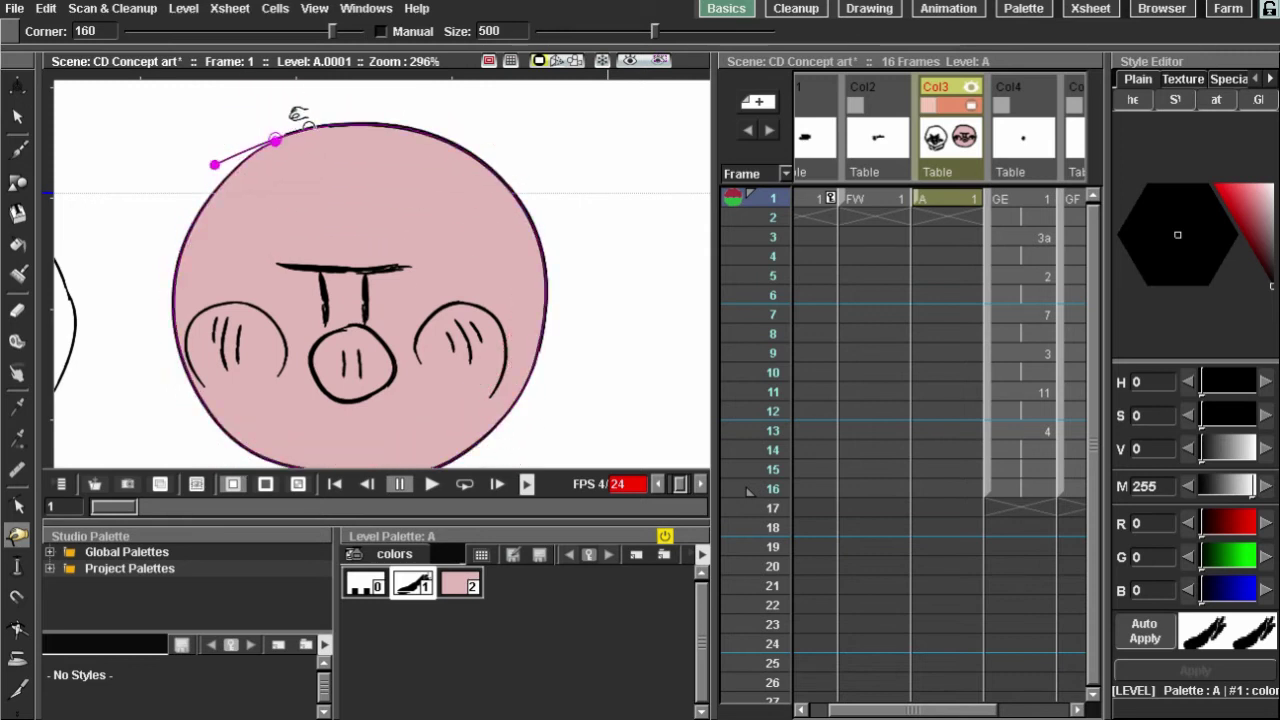
key(ctrl+z)
drag(330, 155, 333, 122)
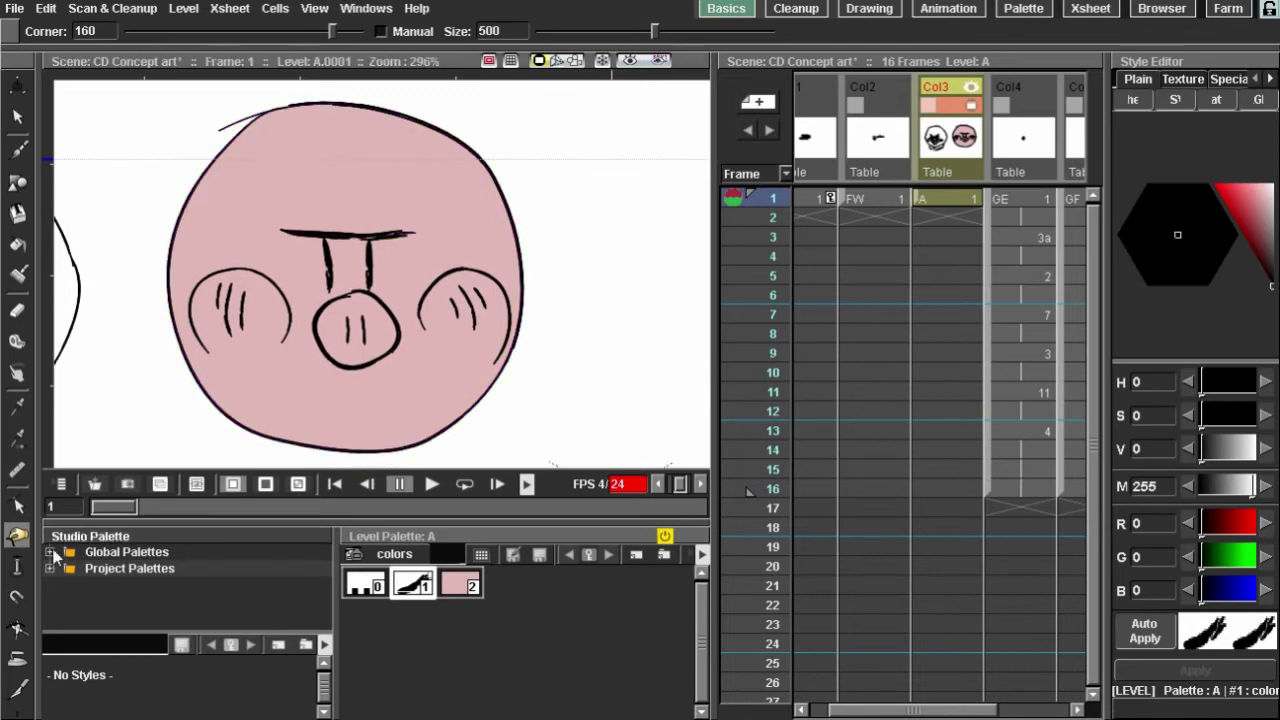
Vary the line thickness of the pink head's right outline and thicken the brow and eye strokes with the Pump tool.
click(17, 566)
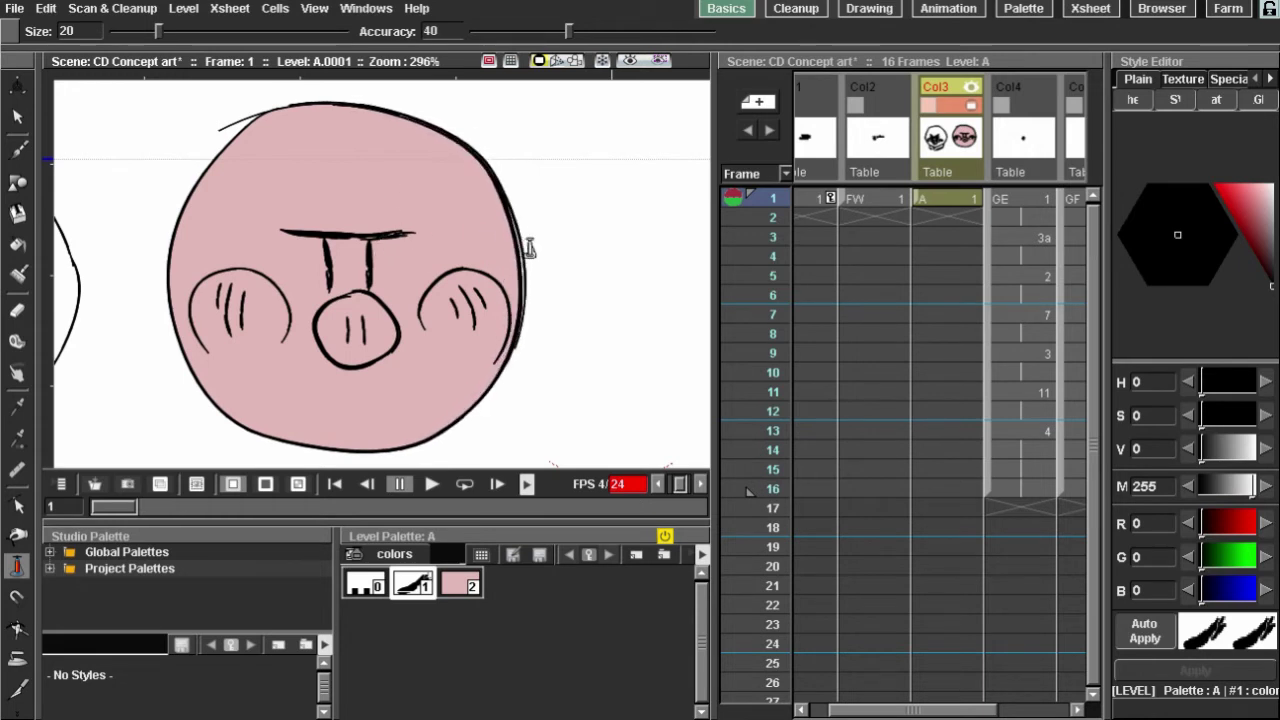
drag(552, 255, 554, 248)
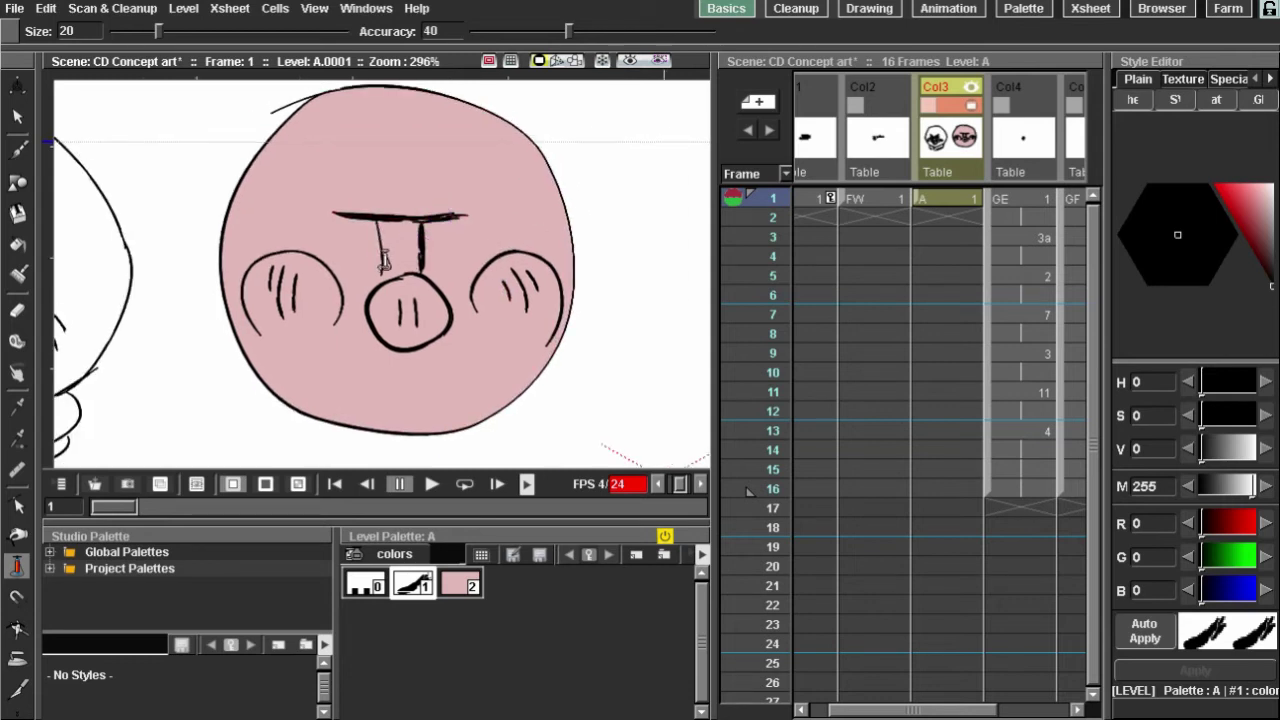
mouse_move(376, 264)
mouse_down()
mouse_move(371, 218)
mouse_move(421, 245)
mouse_move(396, 228)
mouse_move(391, 188)
mouse_move(523, 157)
mouse_up()
drag(431, 197, 371, 191)
drag(422, 275, 375, 282)
drag(375, 284, 338, 308)
drag(415, 286, 377, 262)
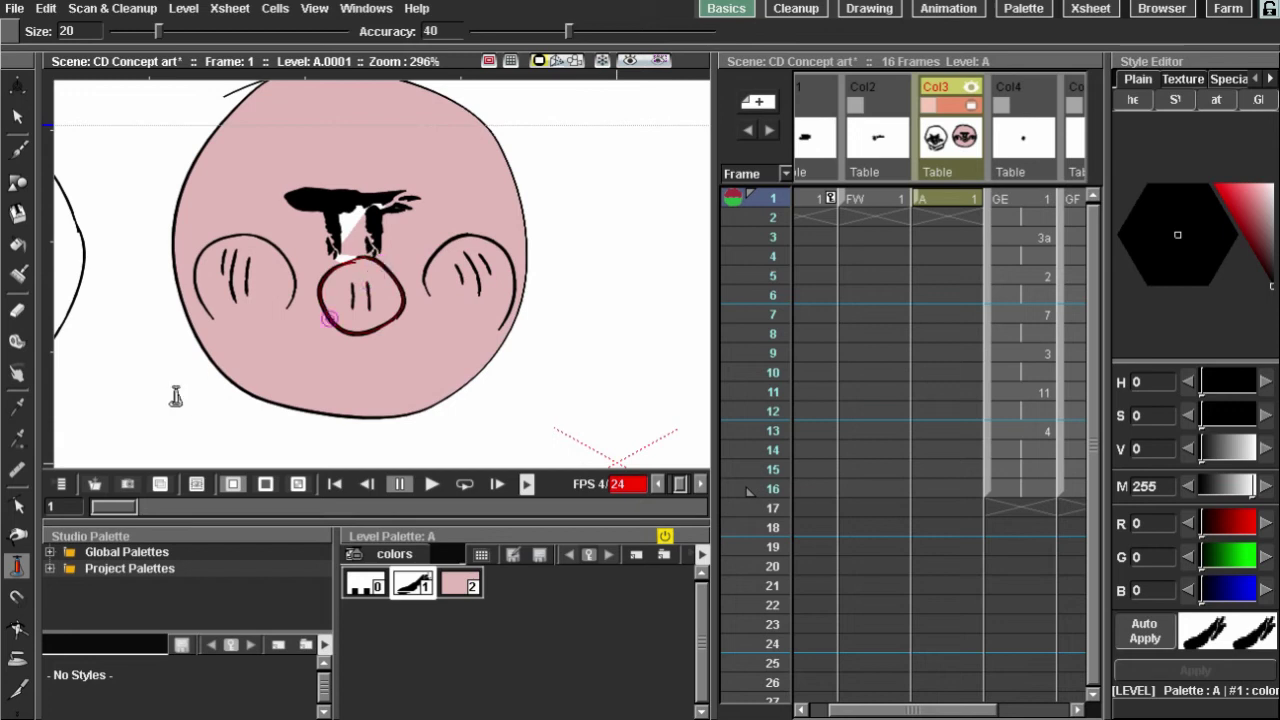
Try distorting the pink head's right side and top with the Magnet tool, and undo each deformation.
click(17, 597)
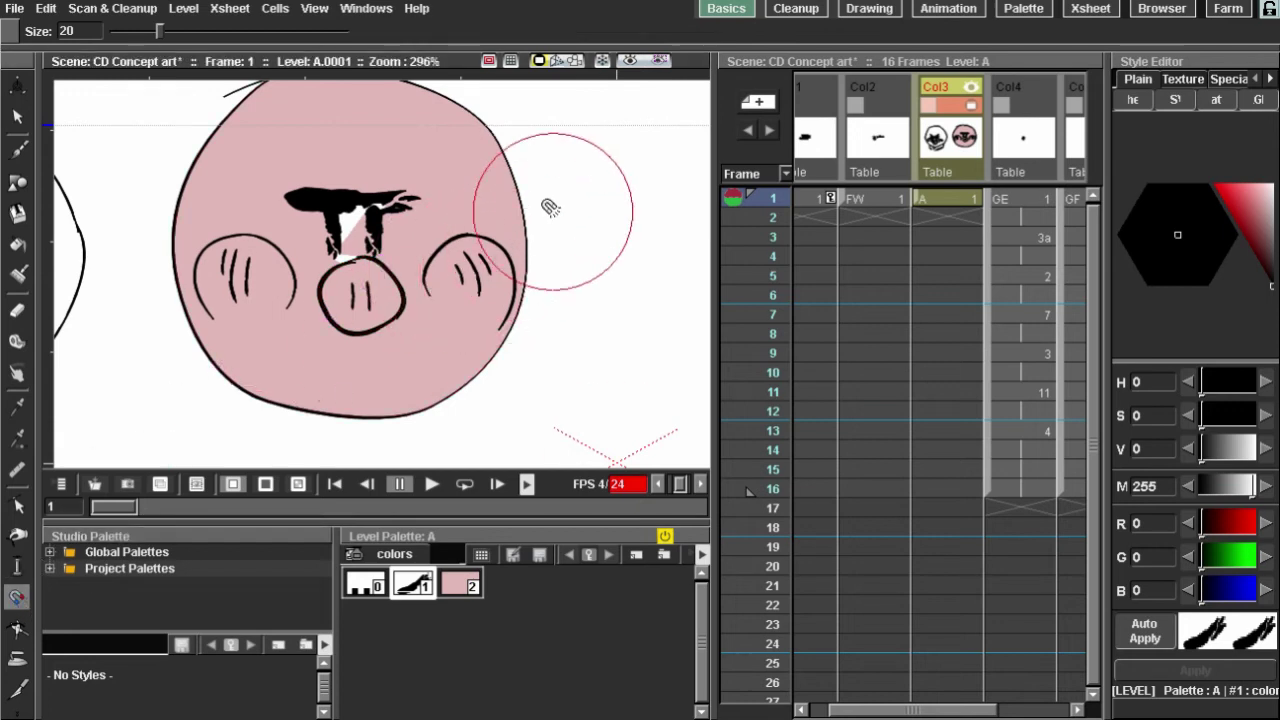
drag(494, 206, 480, 257)
key(ctrl+z)
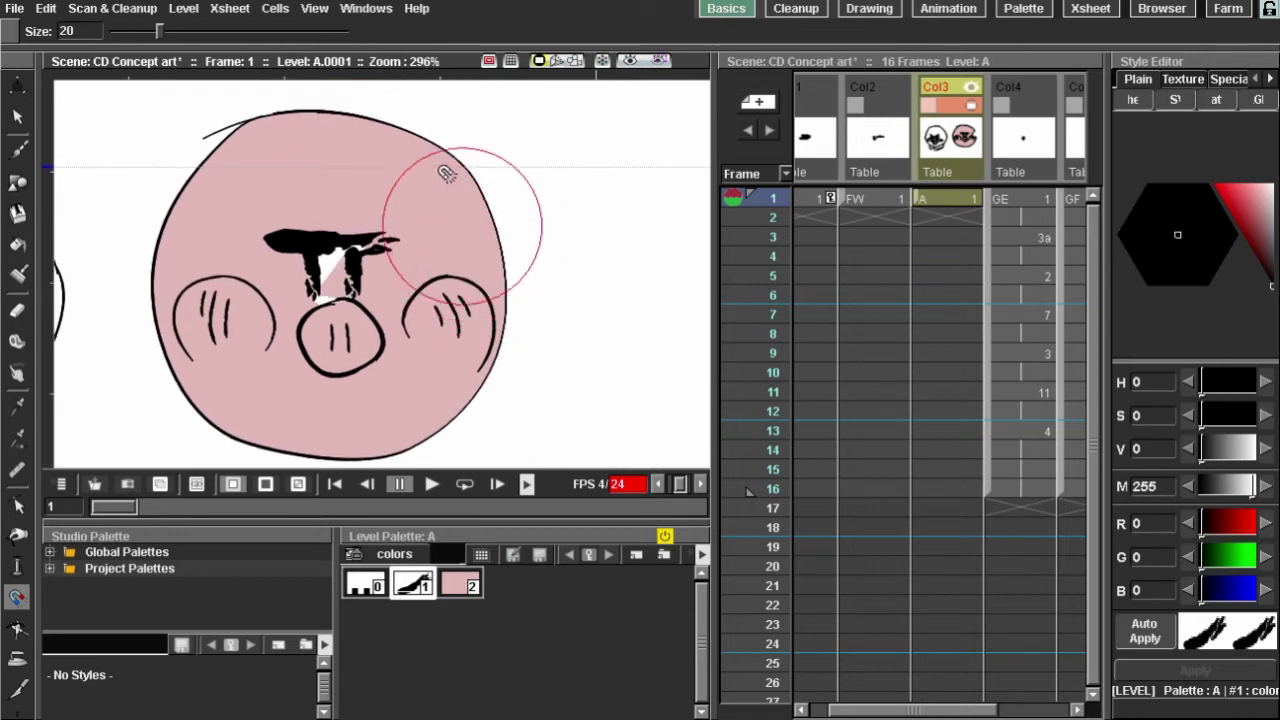
drag(437, 183, 474, 209)
key(ctrl+z)
drag(332, 158, 270, 352)
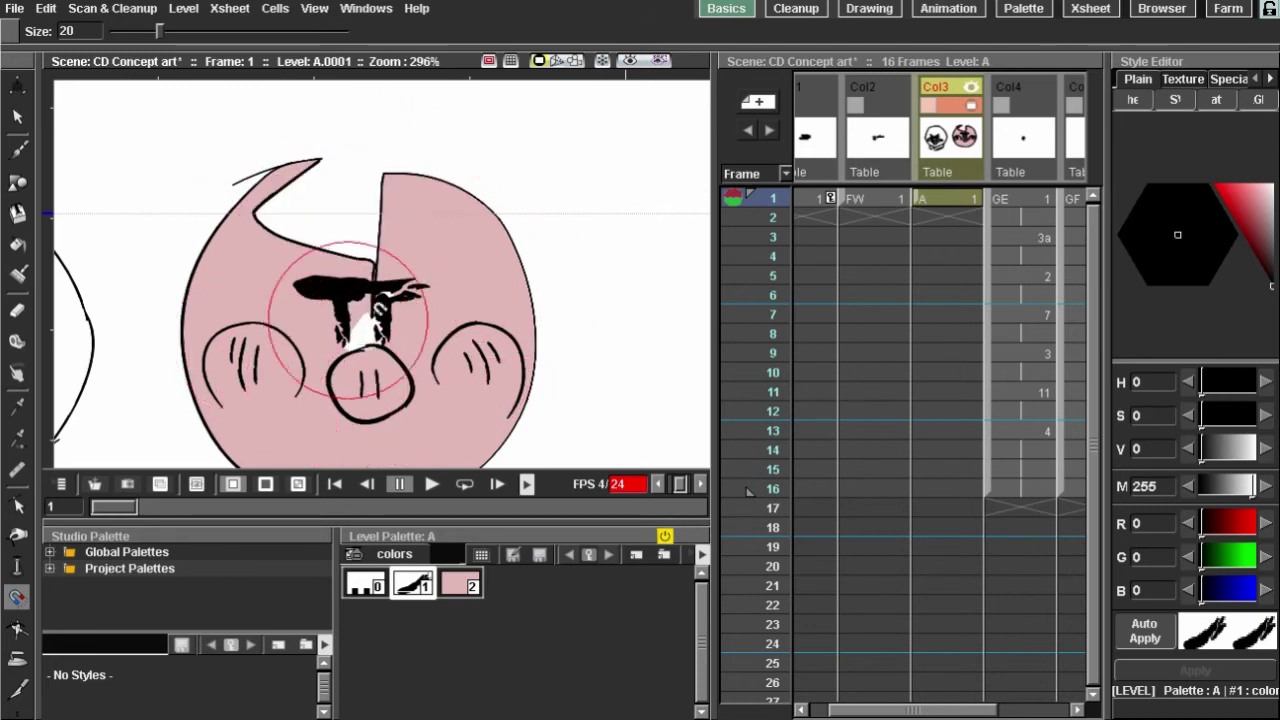
key(ctrl+z)
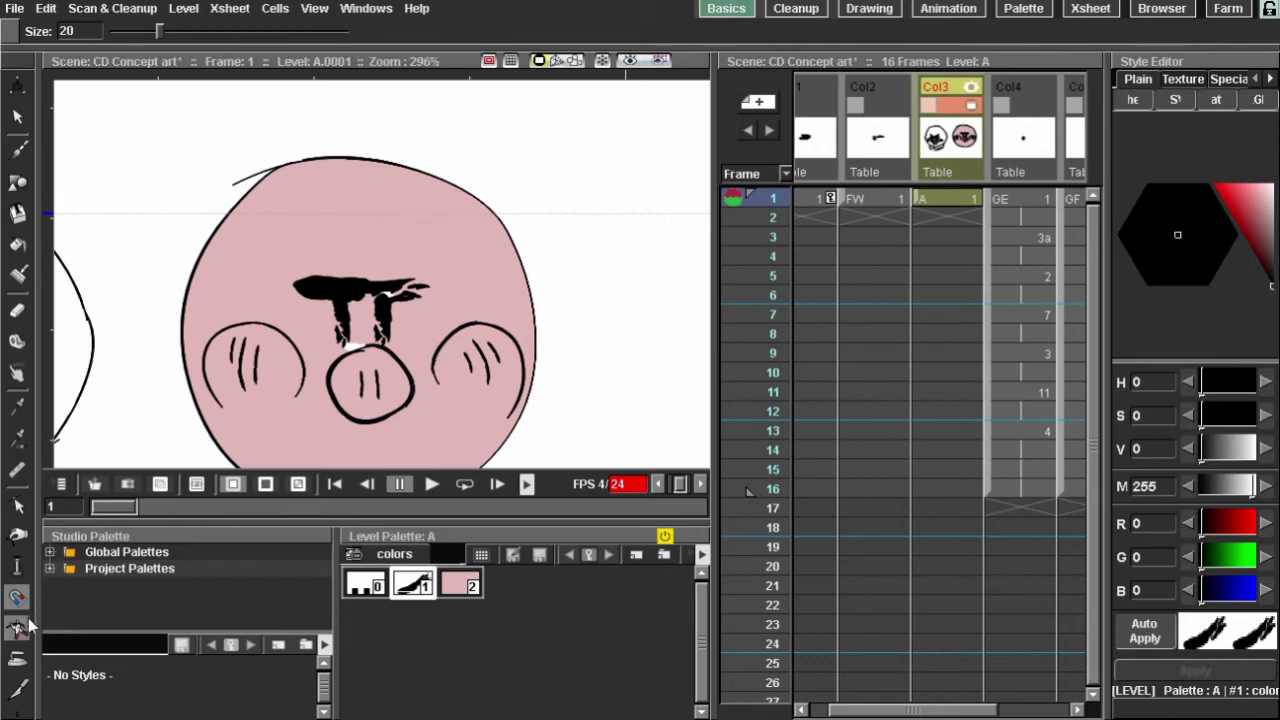
Smooth the left and upper-right parts of the pink head's outline with the Iron tool.
click(18, 660)
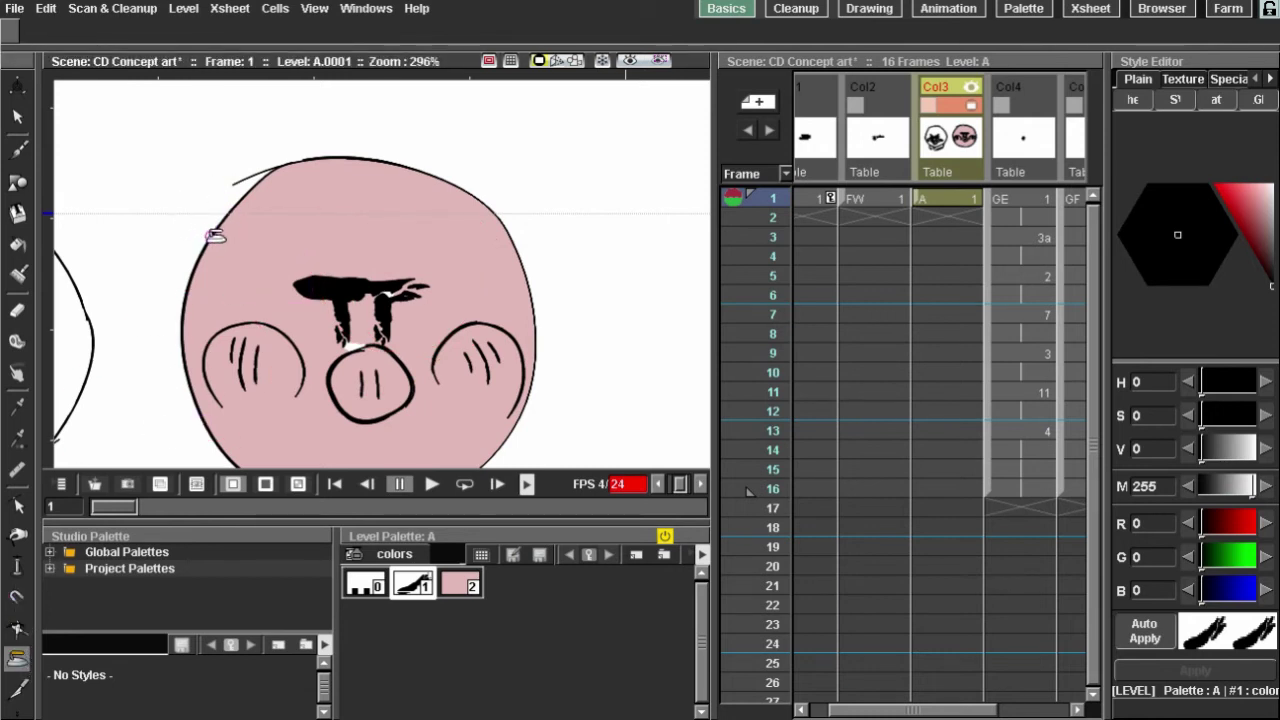
mouse_move(213, 236)
mouse_down()
mouse_move(180, 313)
mouse_move(176, 404)
mouse_move(167, 331)
mouse_move(190, 246)
mouse_move(216, 212)
mouse_move(182, 365)
mouse_move(201, 418)
mouse_move(200, 372)
mouse_up()
mouse_move(501, 205)
mouse_down()
mouse_move(494, 190)
mouse_move(536, 266)
mouse_up()
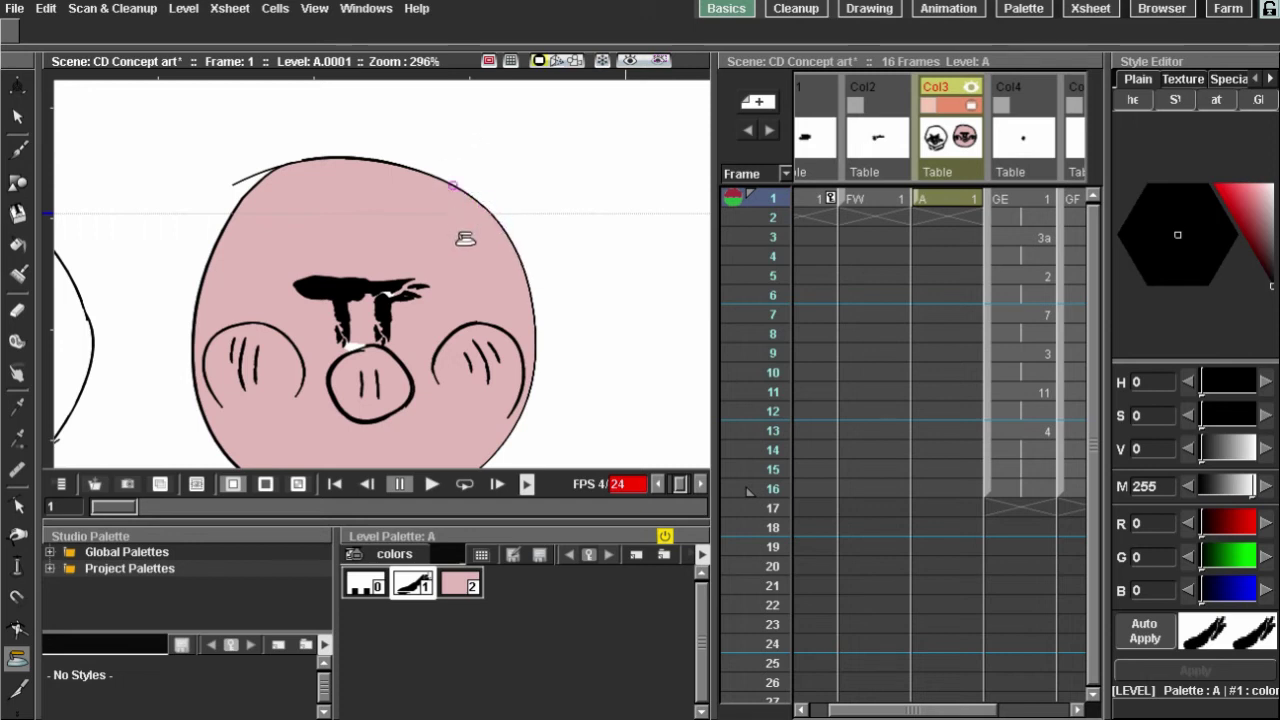
mouse_move(465, 244)
mouse_down()
mouse_move(394, 188)
mouse_move(440, 203)
mouse_move(472, 193)
mouse_up()
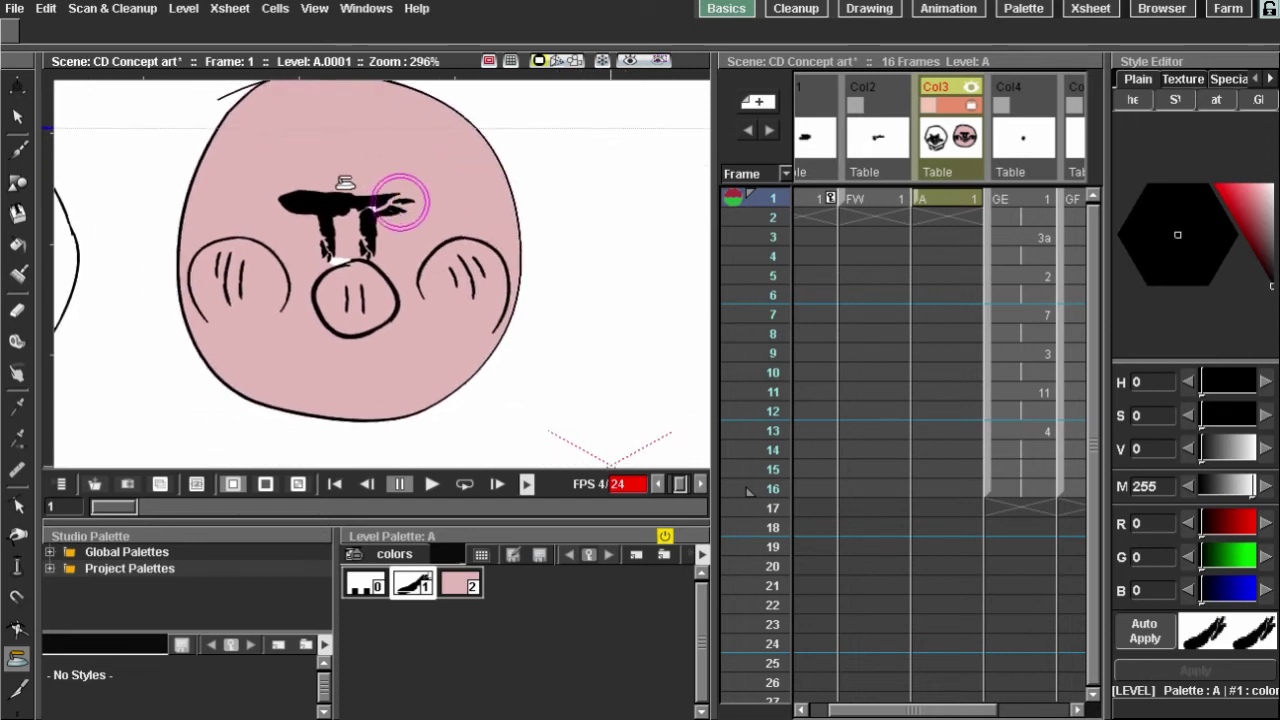
Place two tracking points with the Tracker tool, one beside the pink head's brow and one just outside its right outline.
click(17, 714)
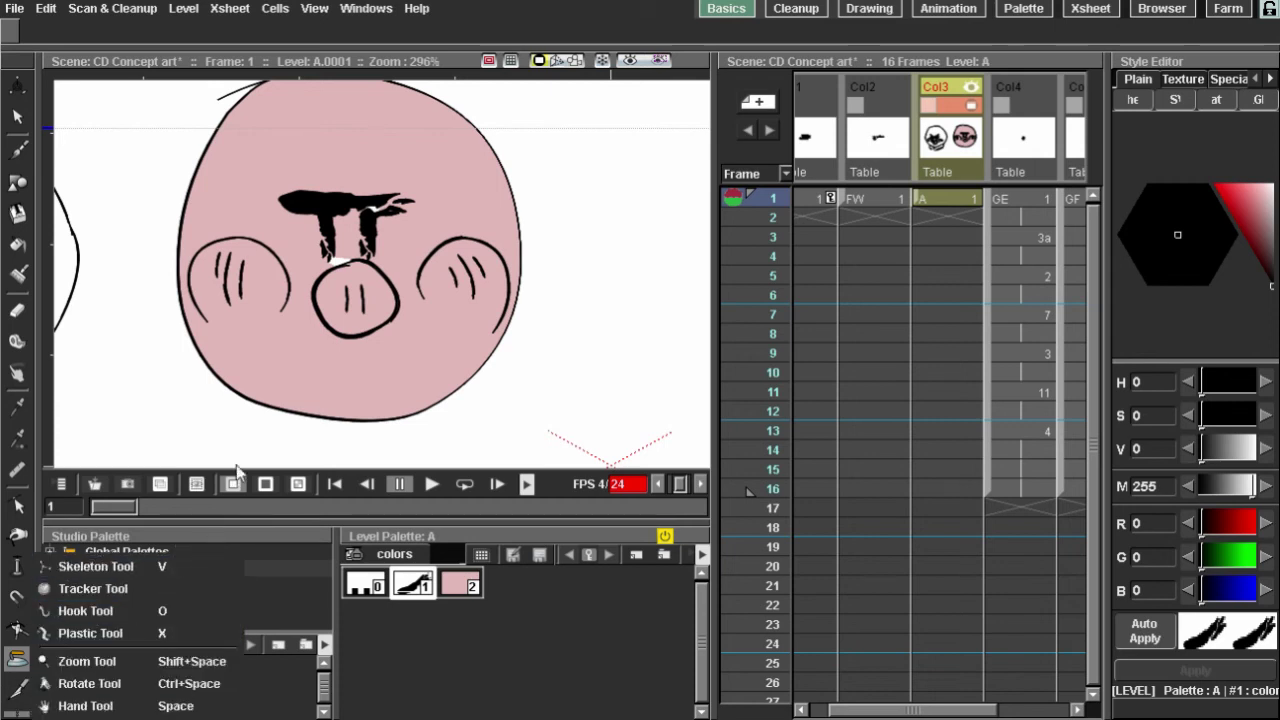
click(156, 590)
click(517, 215)
drag(517, 215, 420, 183)
click(530, 185)
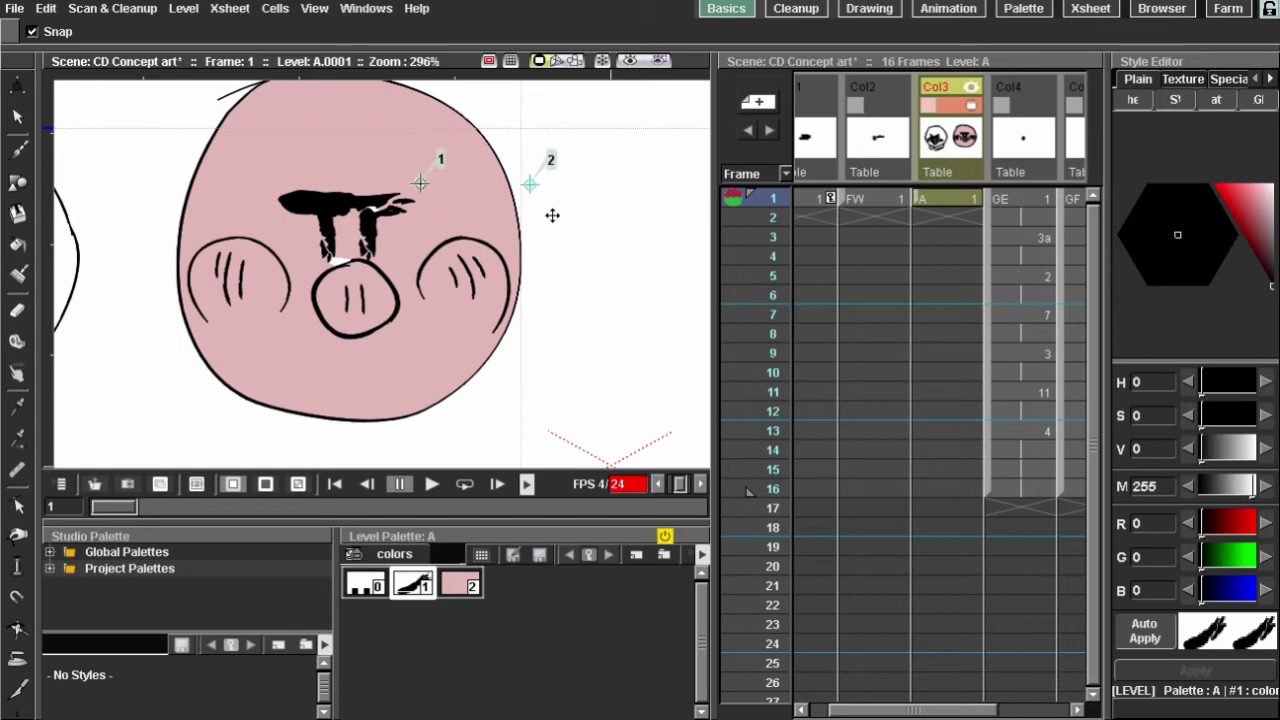
scroll(410, 173, down, 3)
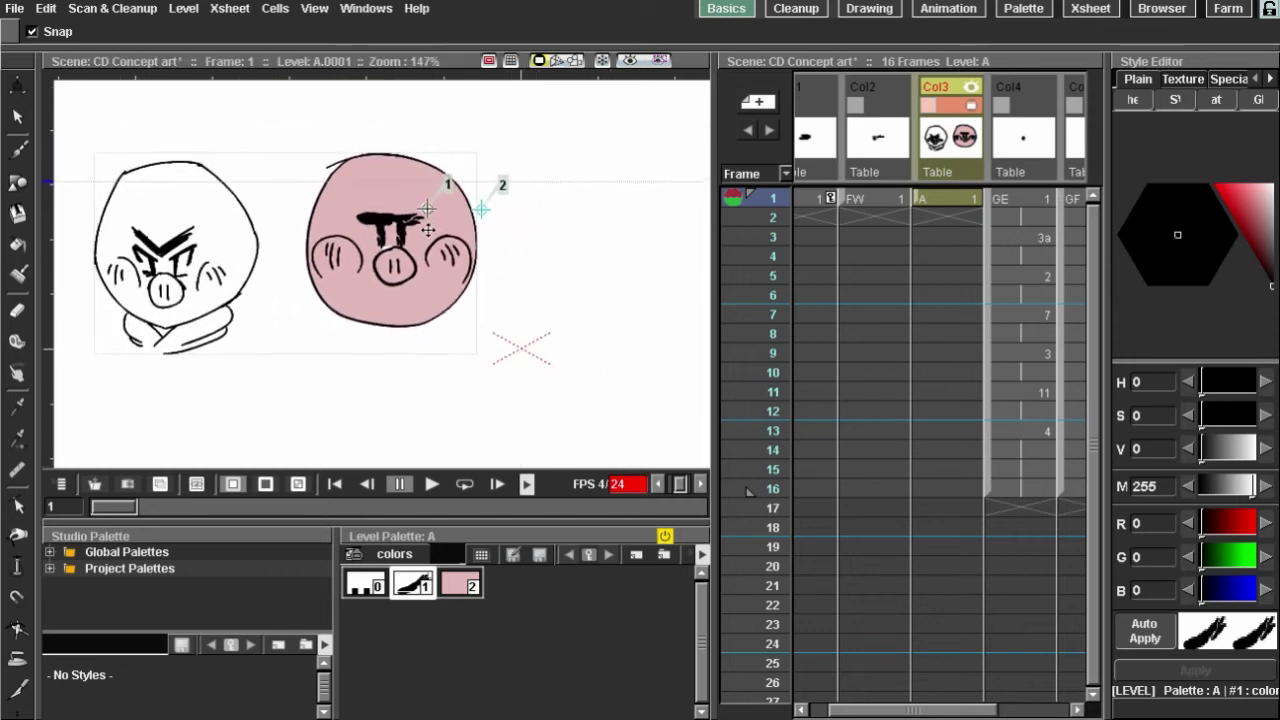
scroll(428, 228, up, 3)
drag(452, 232, 448, 233)
Reshape the right side of the pink head's outline by adjusting its side control point with the Control Point Editor.
click(18, 505)
click(510, 175)
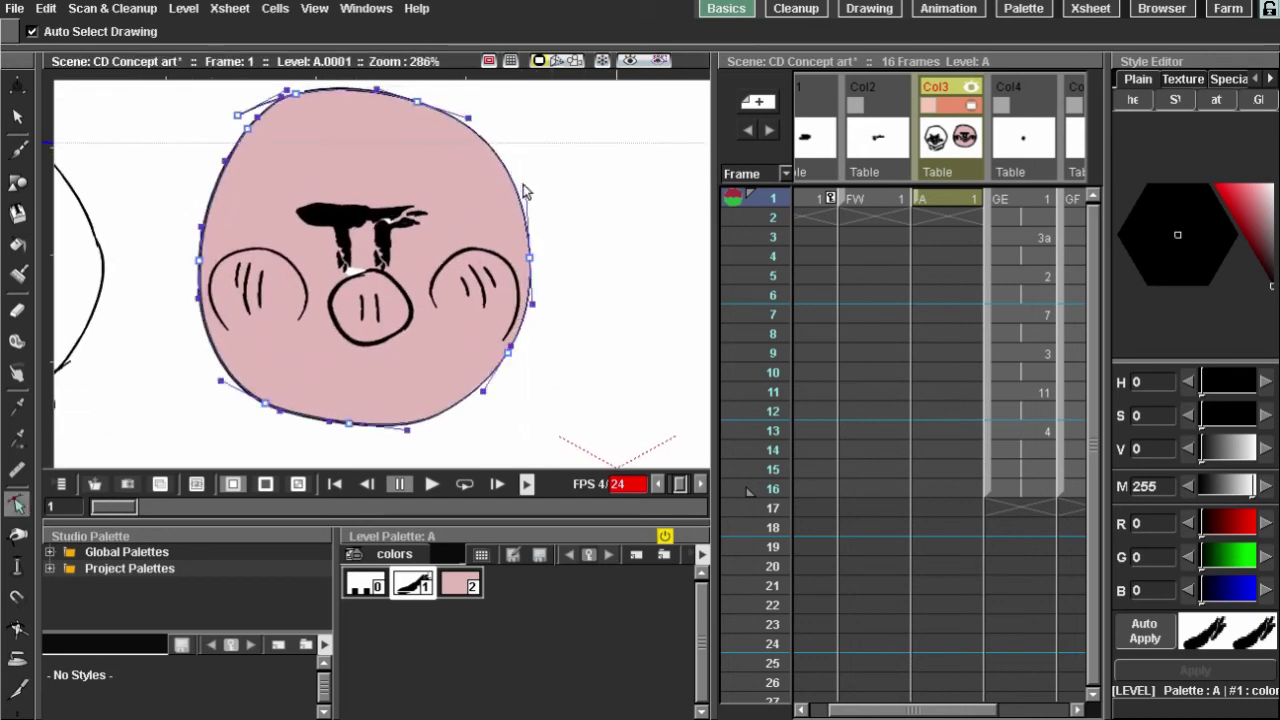
drag(538, 261, 560, 263)
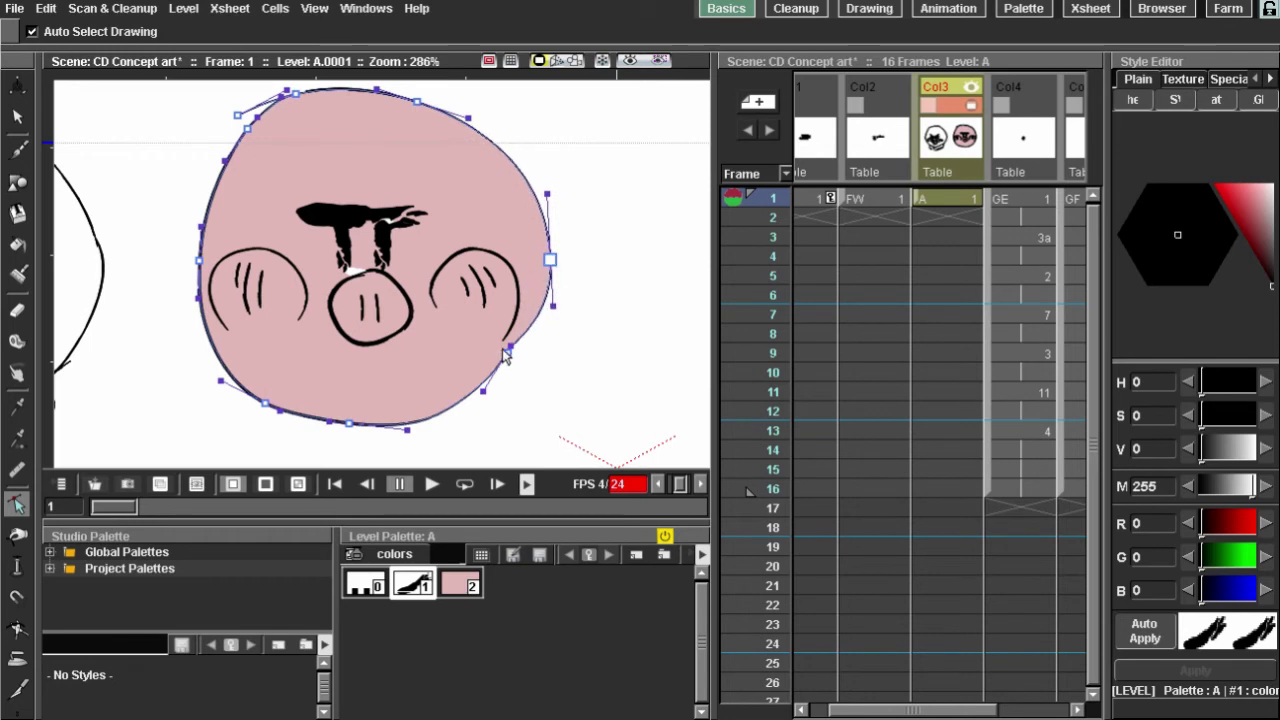
click(546, 258)
key(ctrl+z)
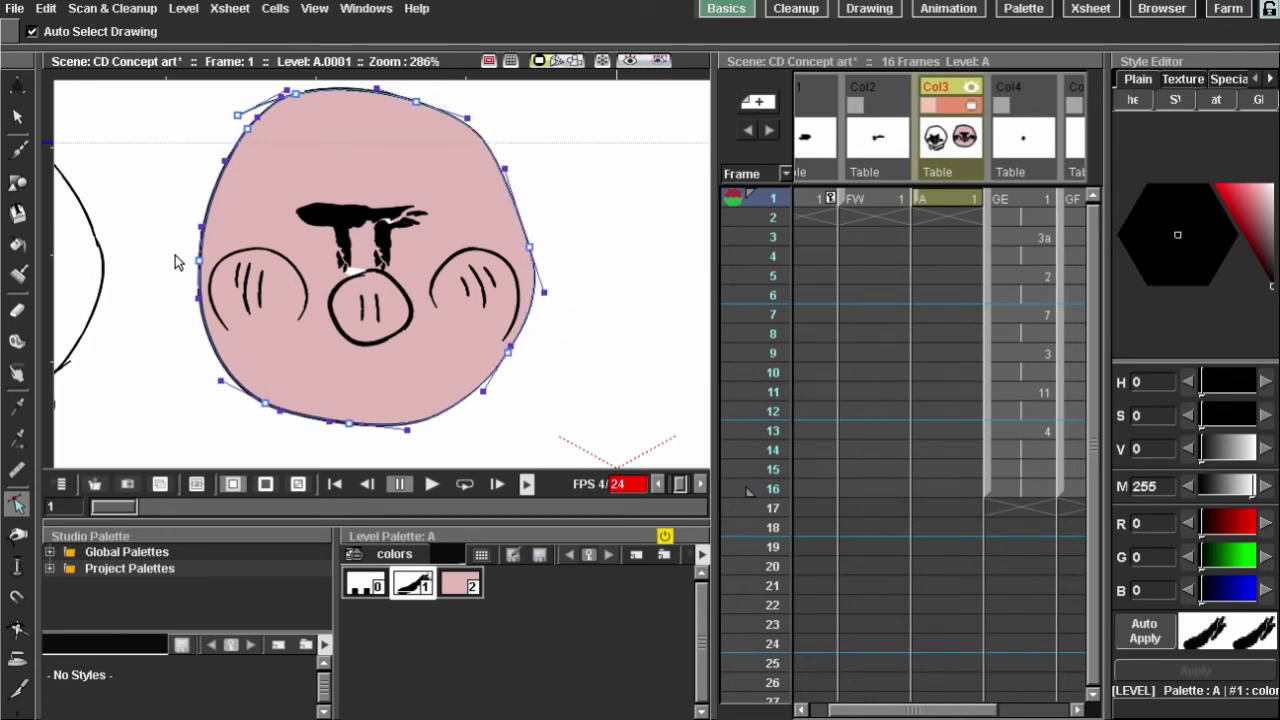
Widen the left side of the pink head's outline by moving its left and upper-left control points outward.
drag(200, 261, 180, 258)
drag(248, 130, 221, 135)
click(262, 245)
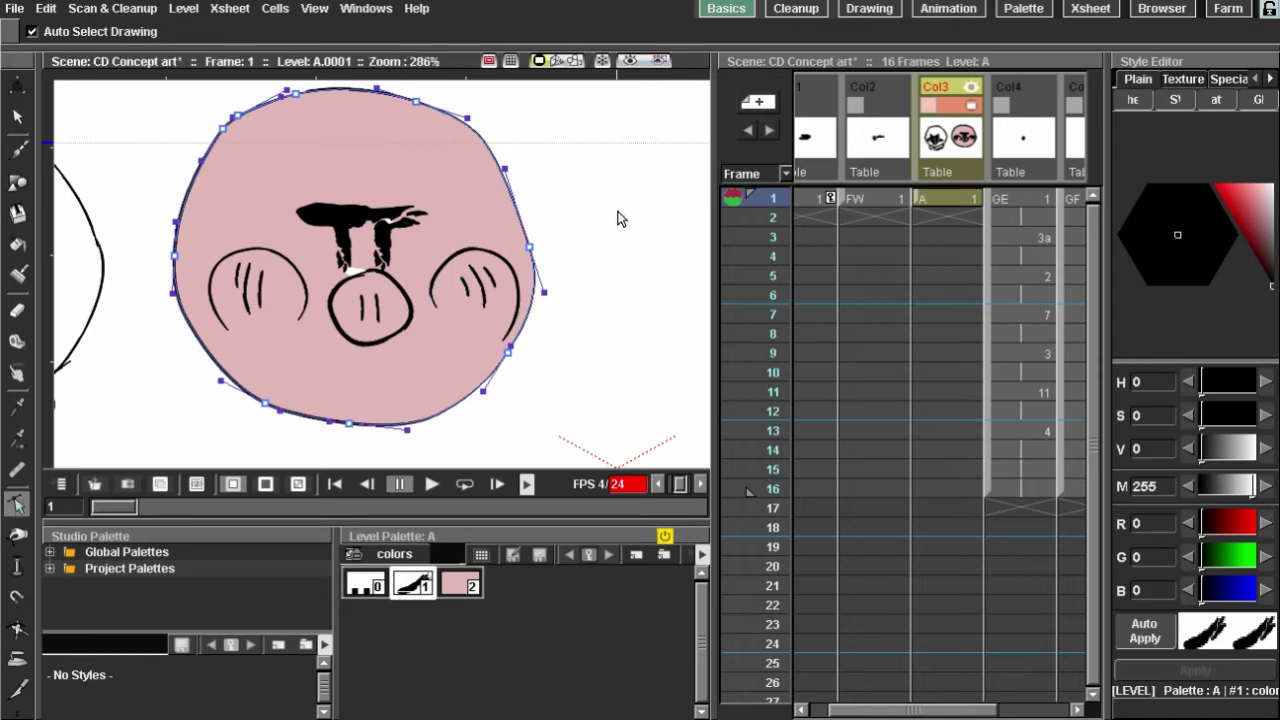
Widen the Style Editor, show the vector brush styles, and apply the barbed stitch-like brush to color_1.
drag(1106, 93, 888, 93)
click(1122, 79)
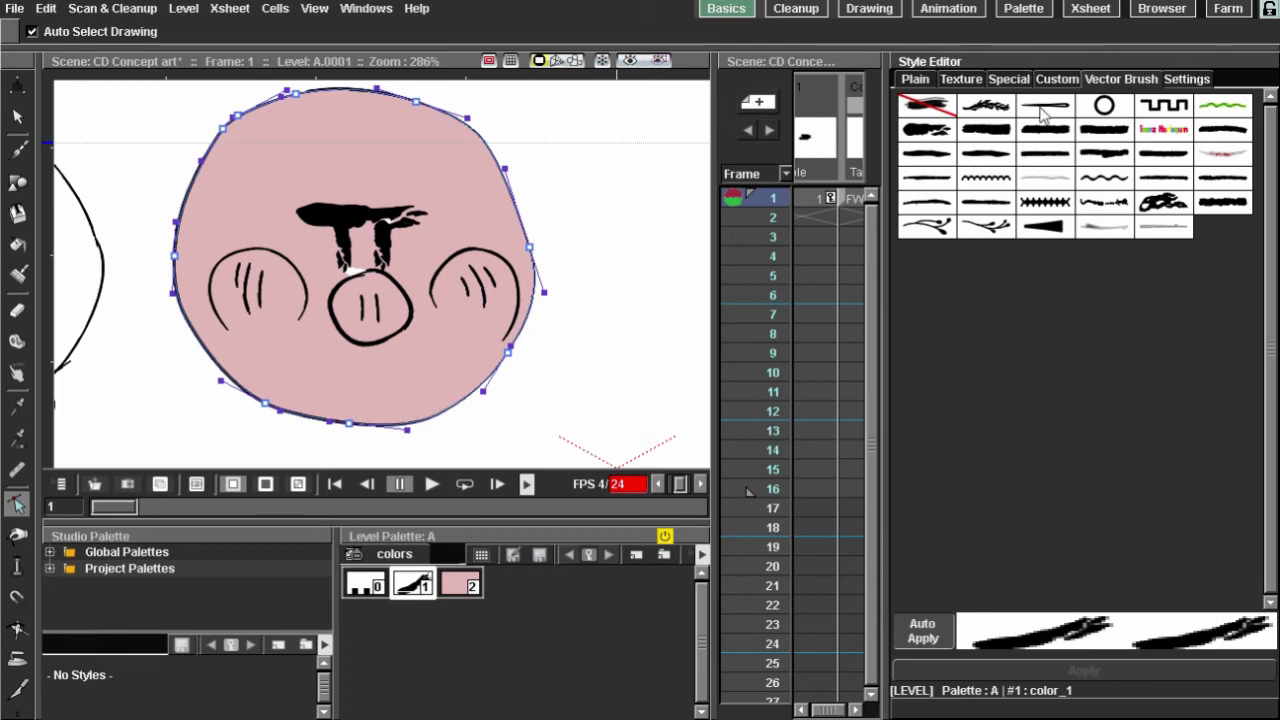
click(1060, 208)
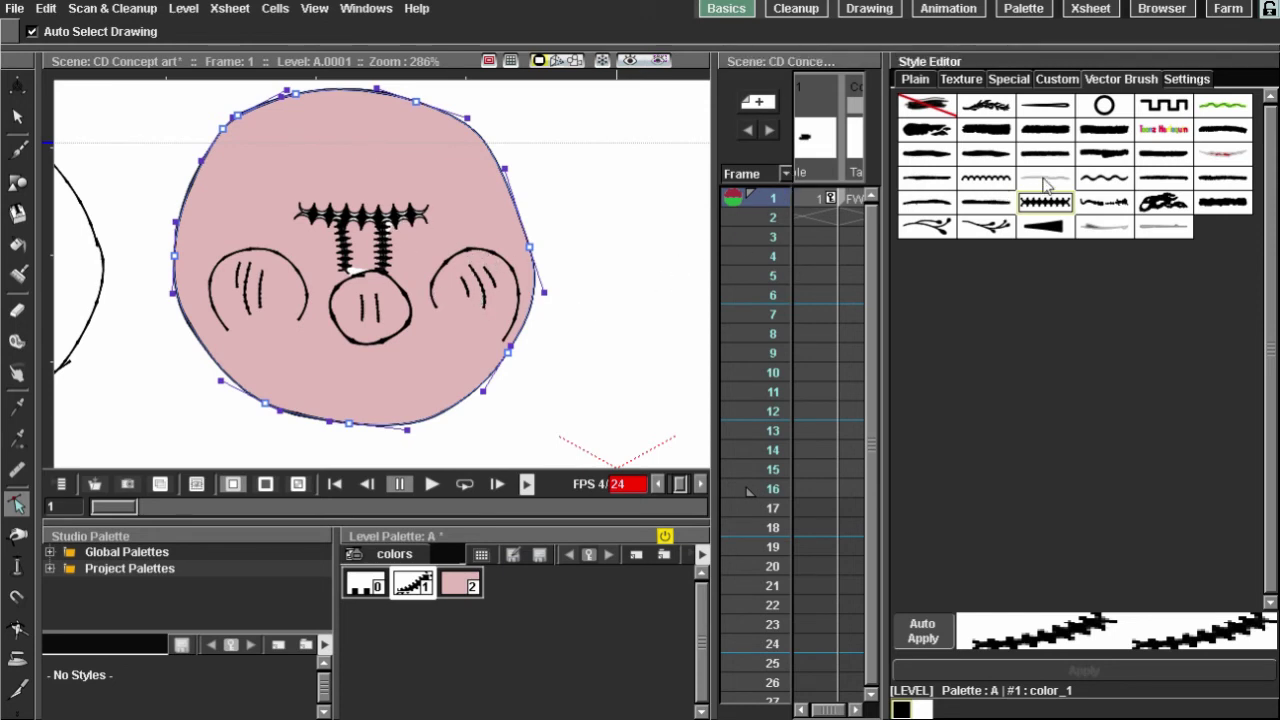
Try the ring, square-wave, colored text and thick solid vector brushes on color_1.
click(1105, 108)
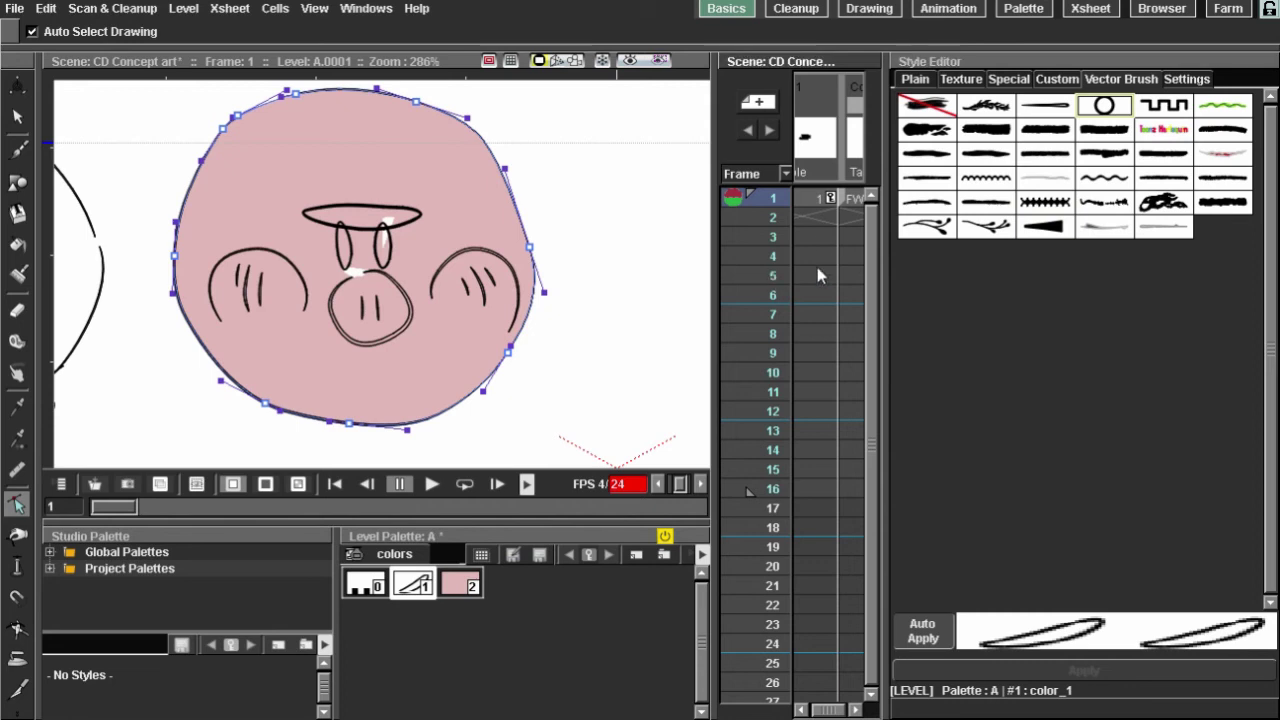
click(1164, 114)
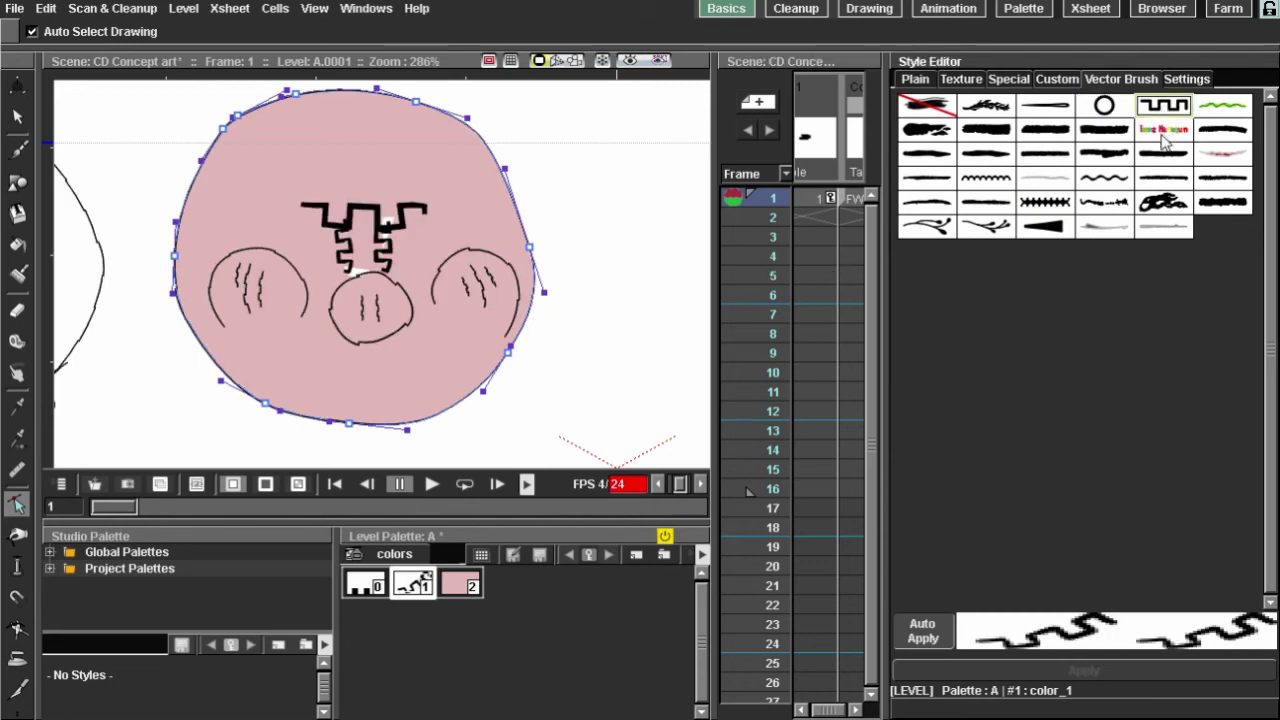
click(1164, 131)
click(1118, 139)
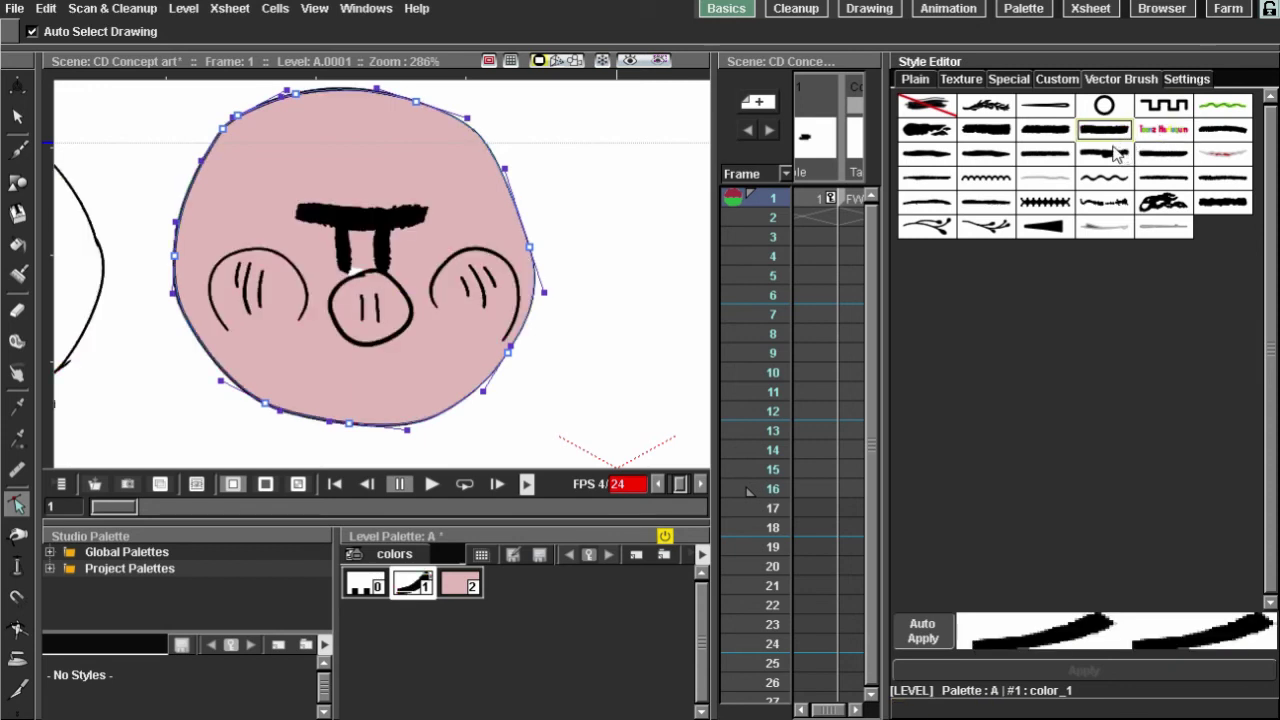
drag(346, 230, 355, 237)
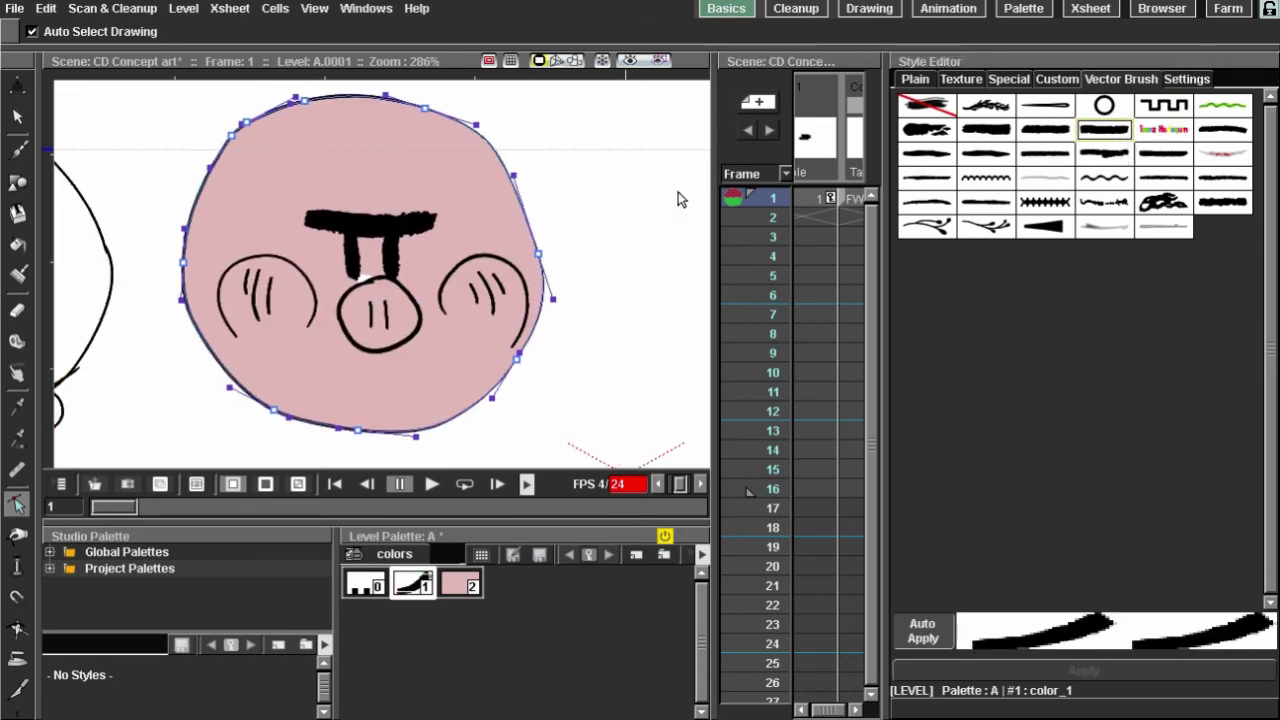
Set color_1 to the thick dry-edged vector brush beside the splattered one, comparing it with the tangled-strand brush.
click(985, 134)
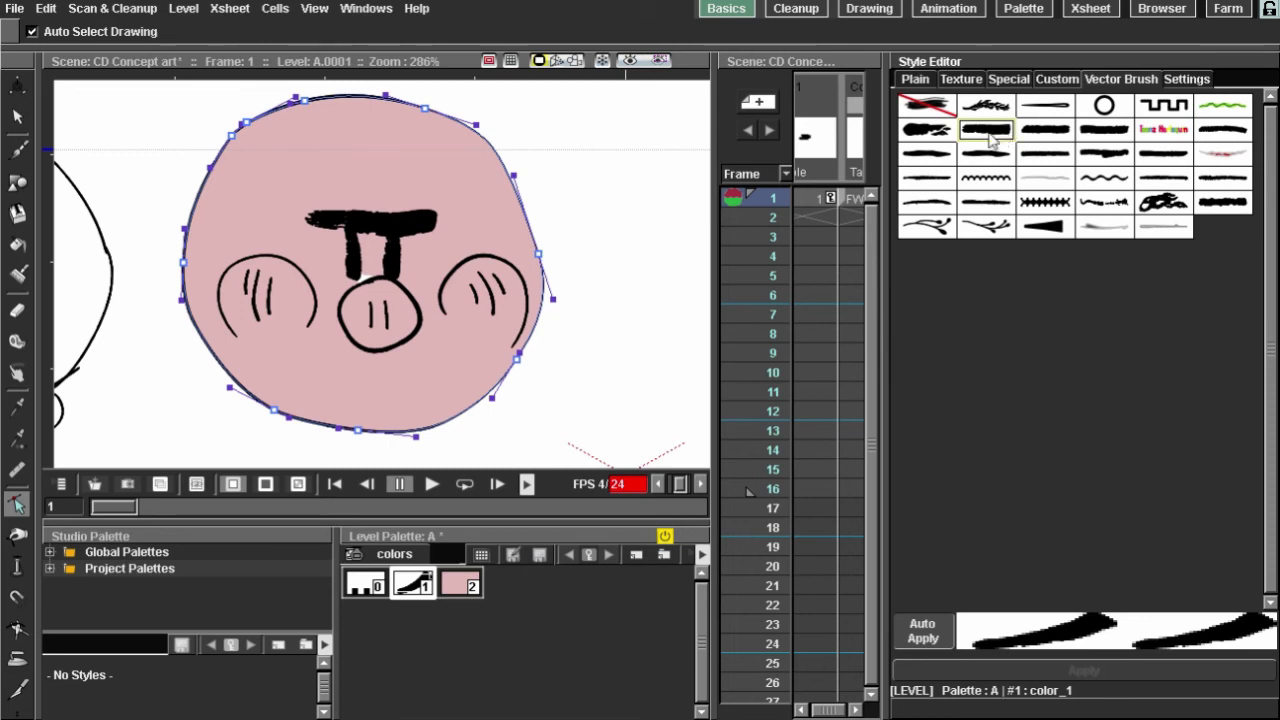
click(1150, 215)
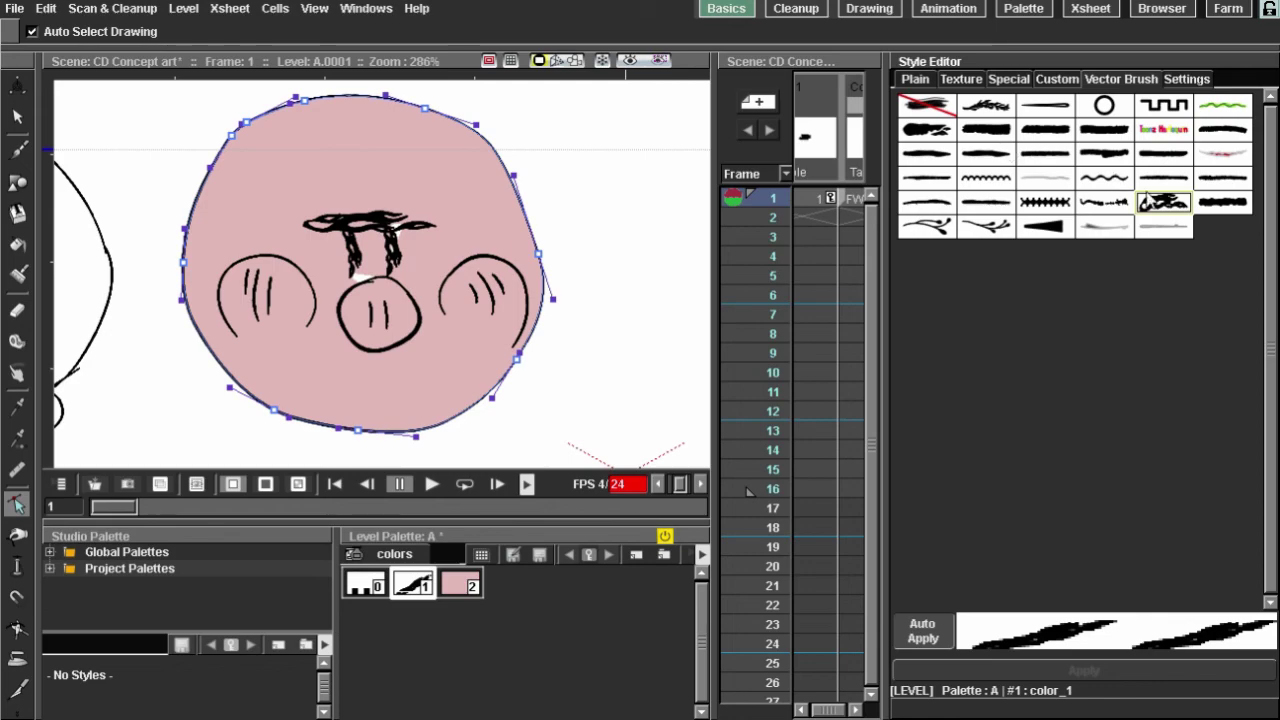
click(986, 130)
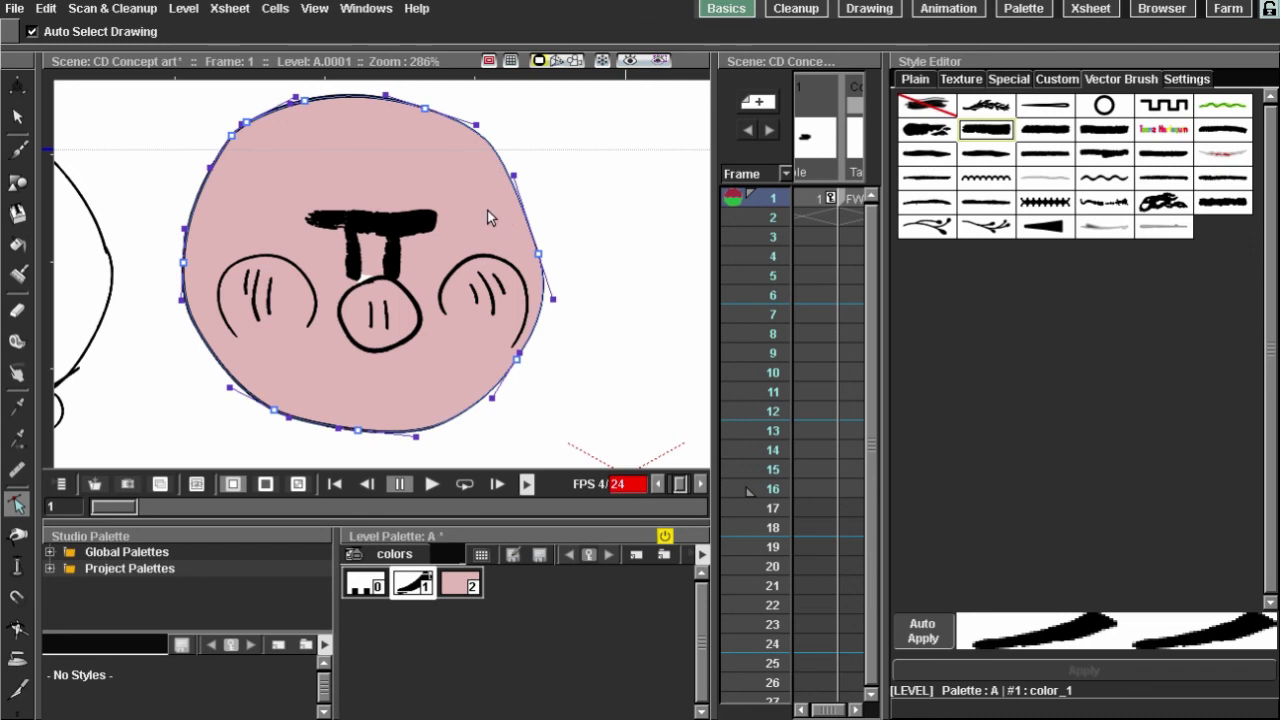
drag(654, 91, 666, 87)
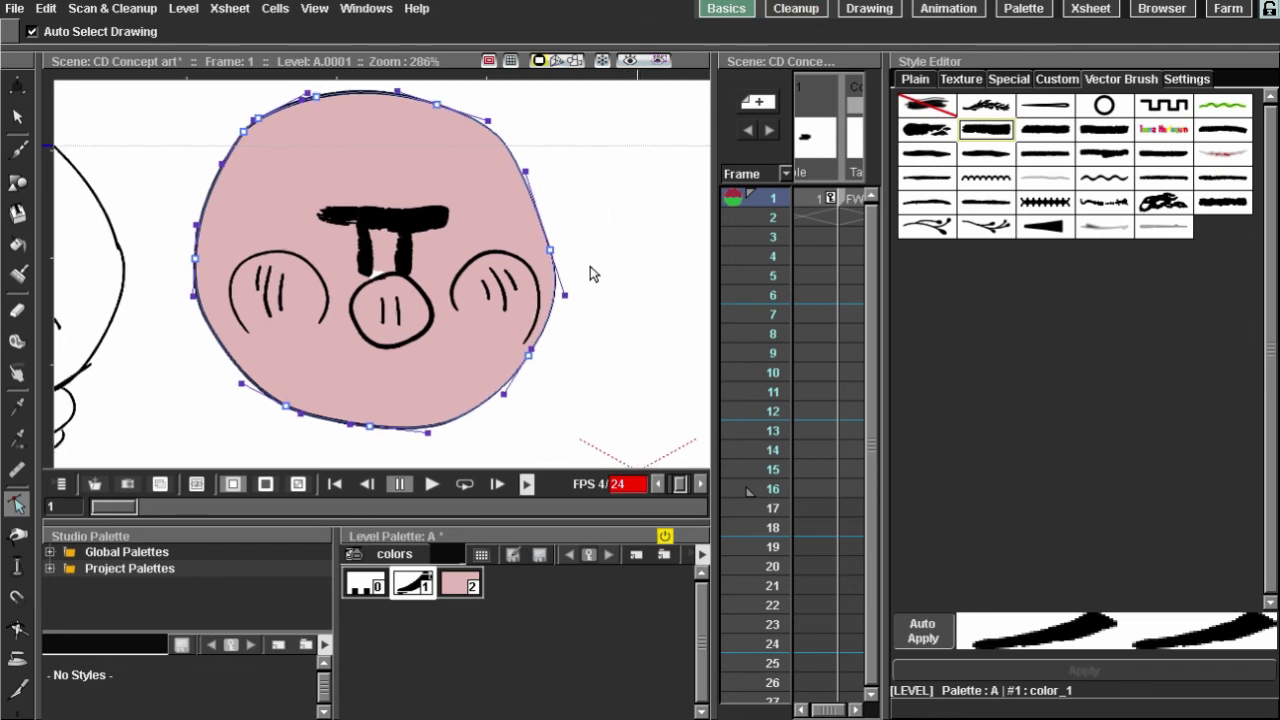